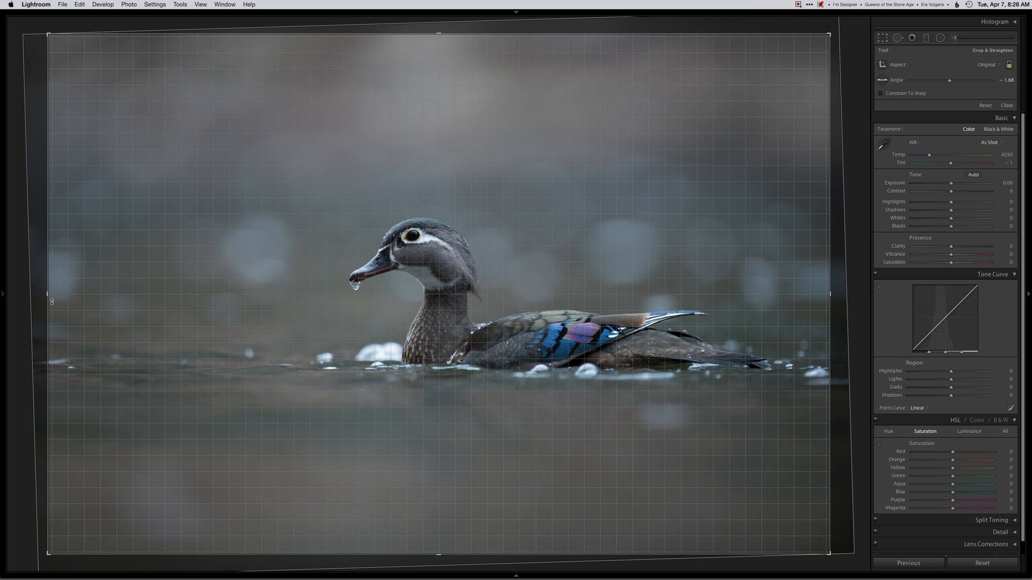
Tighten the straightened crop evenly around the duck, place the duck lower in the frame and apply the crop.
{"action": "left_click_drag", "start_coordinate": [47, 296], "coordinate": [111, 290]}
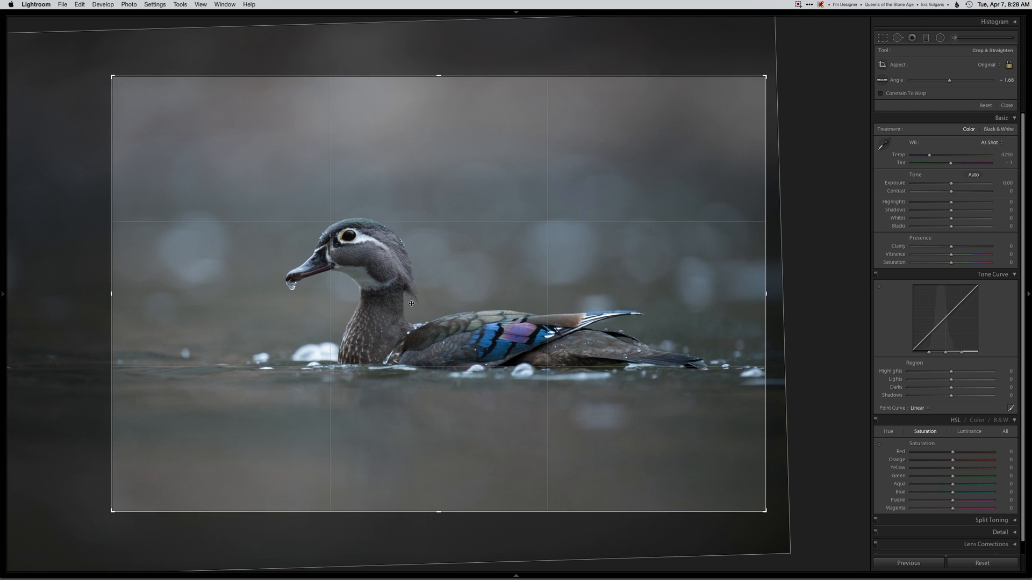
{"action": "left_click_drag", "start_coordinate": [412, 312], "coordinate": [412, 321]}
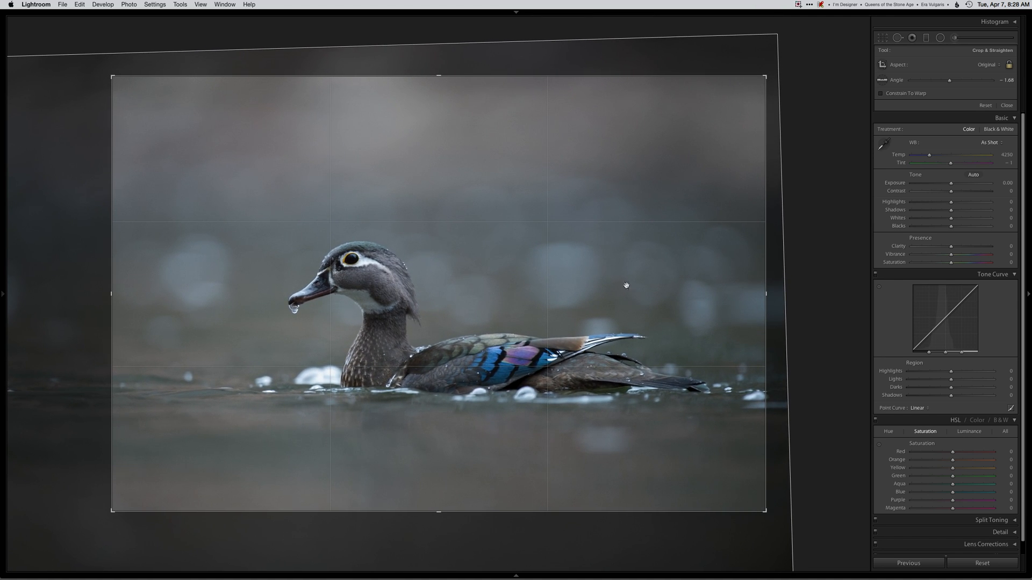
{"action": "key", "text": "Return"}
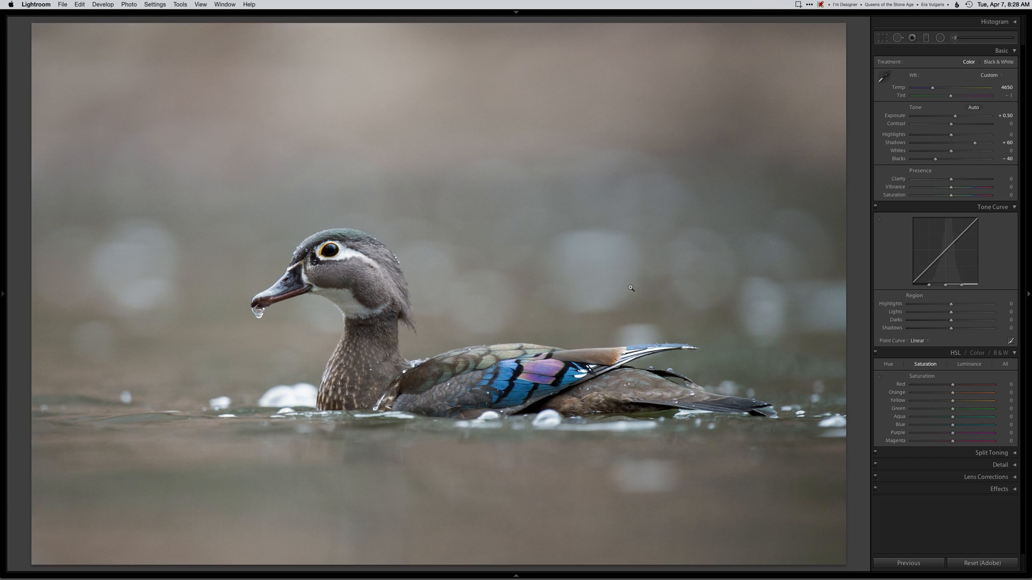
Send the adjusted duck photo to Photoshop for editing and display it in full screen mode with the menu bar.
{"action": "key", "text": "alt"}
{"action": "key", "text": "super+e"}
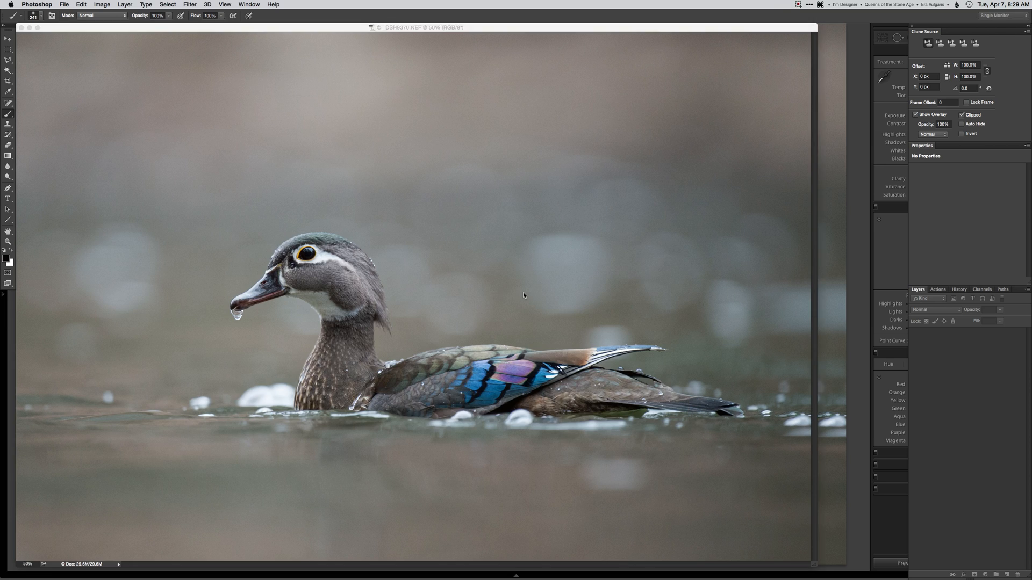
{"action": "key", "text": "f"}
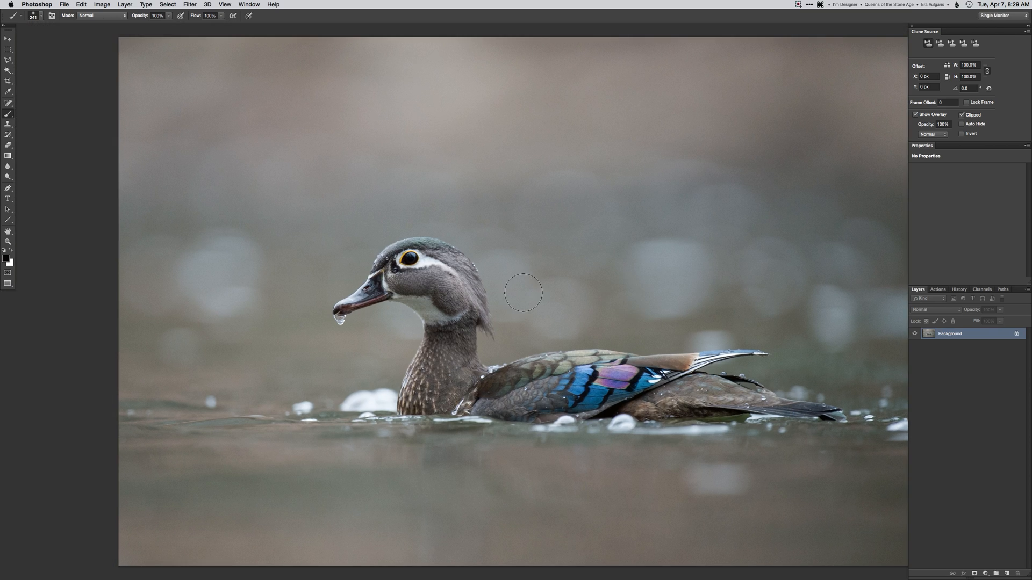
Inspect the whole photo at 100% without the interface for spots, covering the background, water and duck, and return to the full view.
{"action": "key", "text": "super+1"}
{"action": "key", "text": "Home"}
{"action": "key", "text": "s"}
{"action": "key", "text": "Tab"}
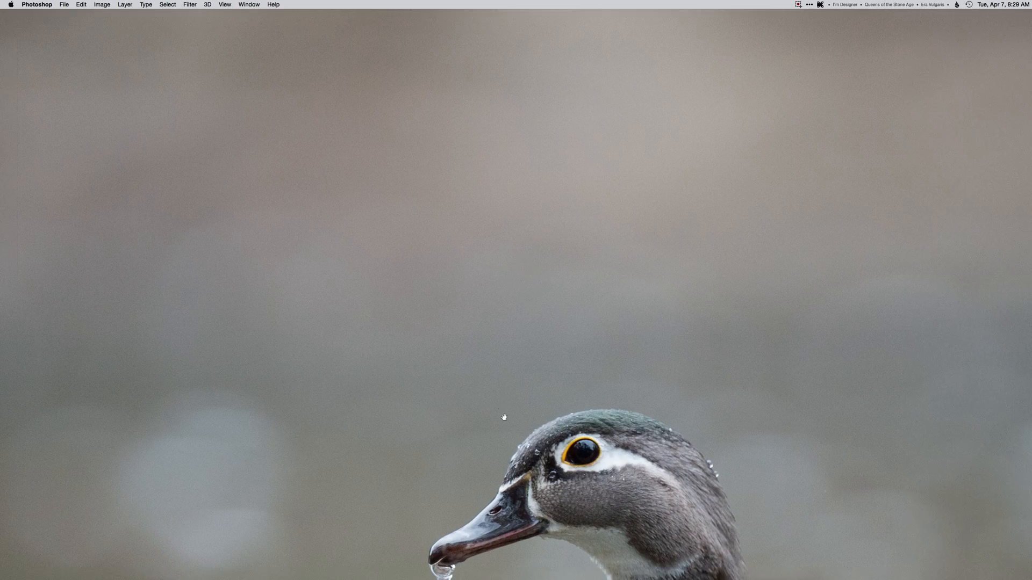
{"action": "left_click_drag", "start_coordinate": [504, 417], "coordinate": [513, 427]}
{"action": "left_click_drag", "start_coordinate": [879, 433], "coordinate": [615, 444]}
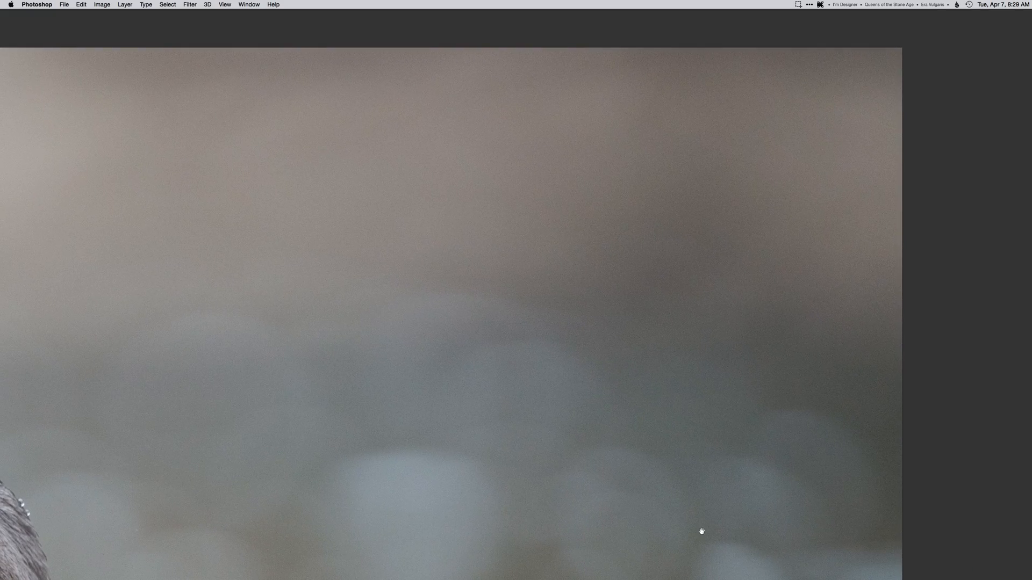
{"action": "left_click_drag", "start_coordinate": [702, 531], "coordinate": [736, 101]}
{"action": "left_click_drag", "start_coordinate": [566, 477], "coordinate": [564, 333]}
{"action": "left_click_drag", "start_coordinate": [339, 364], "coordinate": [914, 341]}
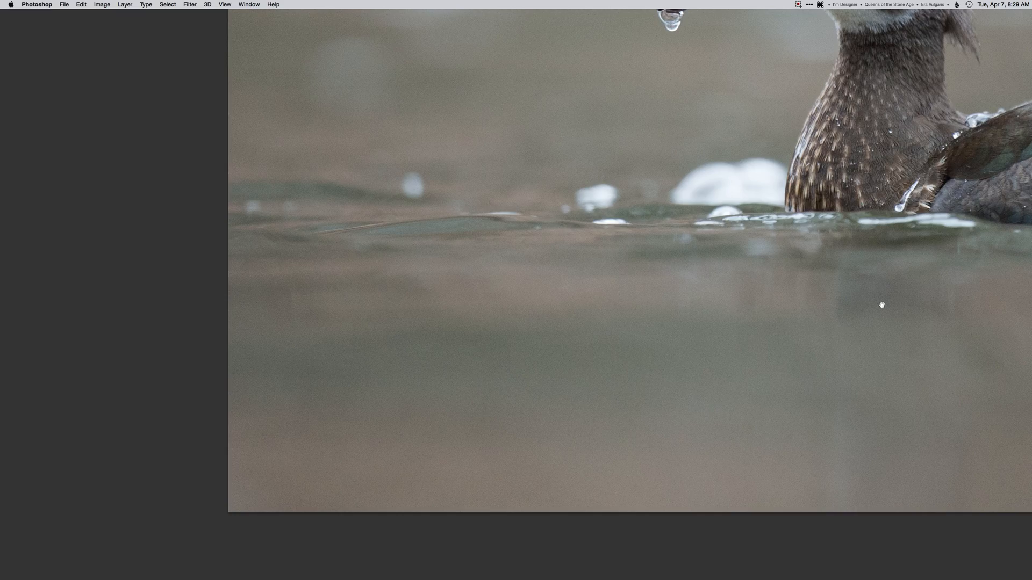
{"action": "left_click_drag", "start_coordinate": [877, 301], "coordinate": [563, 499]}
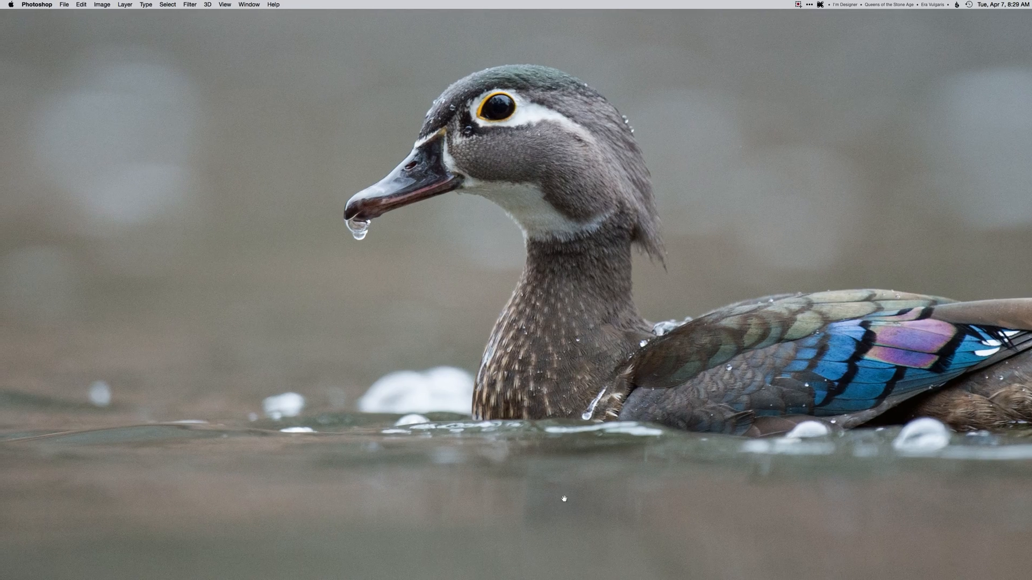
{"action": "left_click_drag", "start_coordinate": [549, 343], "coordinate": [481, 437]}
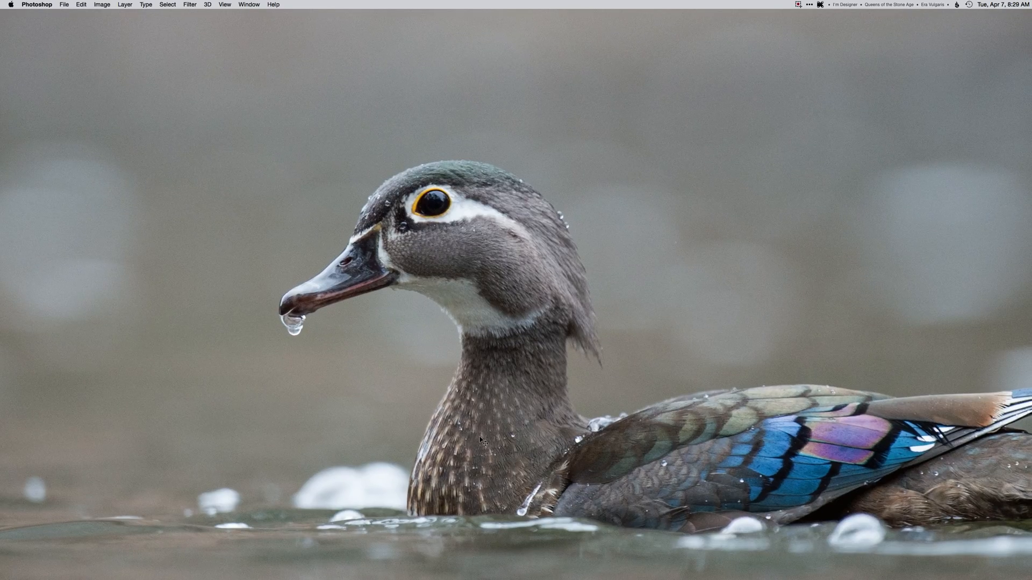
{"action": "key", "text": "super+0"}
{"action": "key", "text": "Tab"}
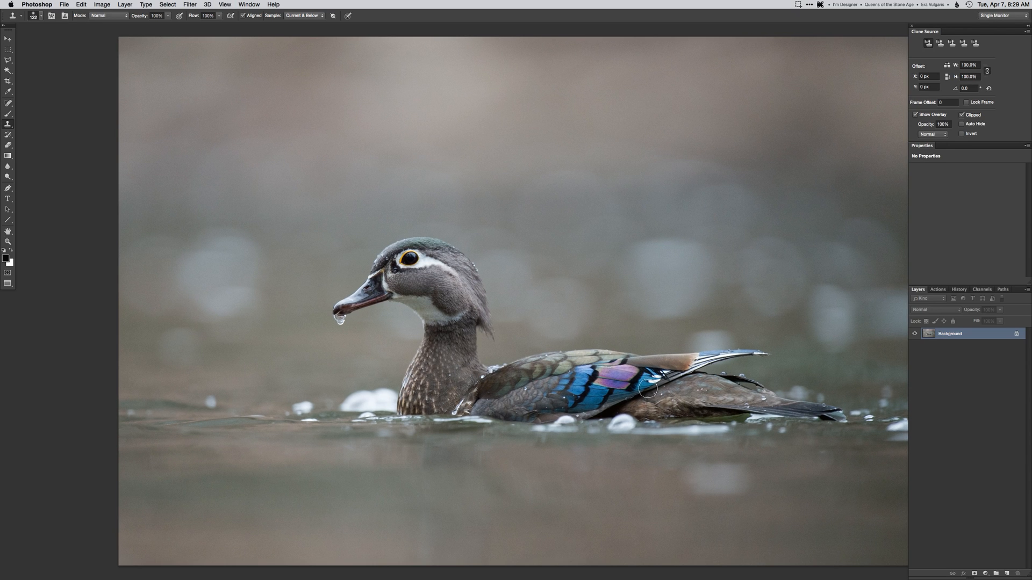
Add a Burn curves layer with a black mask and paint it white with a large brush over the background's outer areas and the water.
{"action": "key", "text": "F3"}
{"action": "left_click_drag", "start_coordinate": [558, 327], "coordinate": [525, 340]}
{"action": "left_click", "coordinate": [557, 252], "text": "alt"}
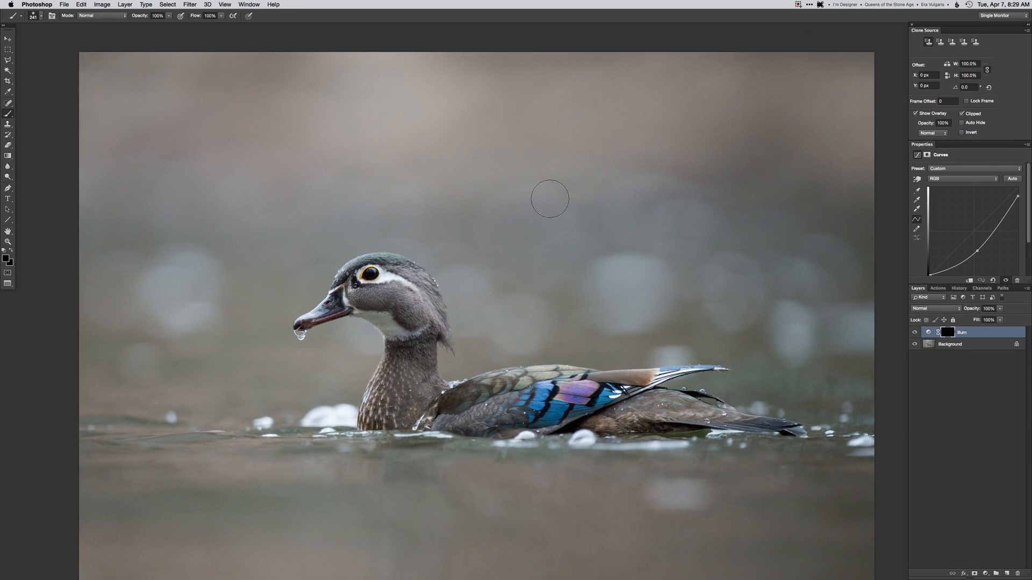
{"action": "mouse_move", "coordinate": [547, 199]}
{"action": "left_mouse_down"}
{"action": "mouse_move", "coordinate": [566, 207]}
{"action": "mouse_move", "coordinate": [606, 189]}
{"action": "mouse_move", "coordinate": [586, 187]}
{"action": "left_mouse_up"}
{"action": "key", "text": "super+minus"}
{"action": "key", "text": "d"}
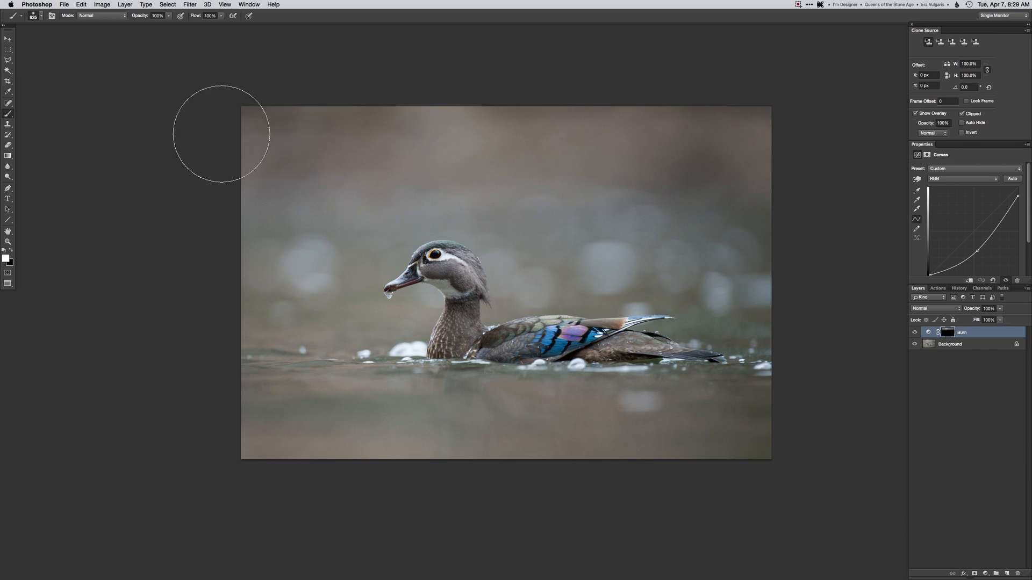
{"action": "mouse_move", "coordinate": [753, 145]}
{"action": "left_mouse_down"}
{"action": "mouse_move", "coordinate": [209, 215]}
{"action": "mouse_move", "coordinate": [800, 205]}
{"action": "mouse_move", "coordinate": [514, 244]}
{"action": "mouse_move", "coordinate": [459, 203]}
{"action": "mouse_move", "coordinate": [281, 125]}
{"action": "left_mouse_up"}
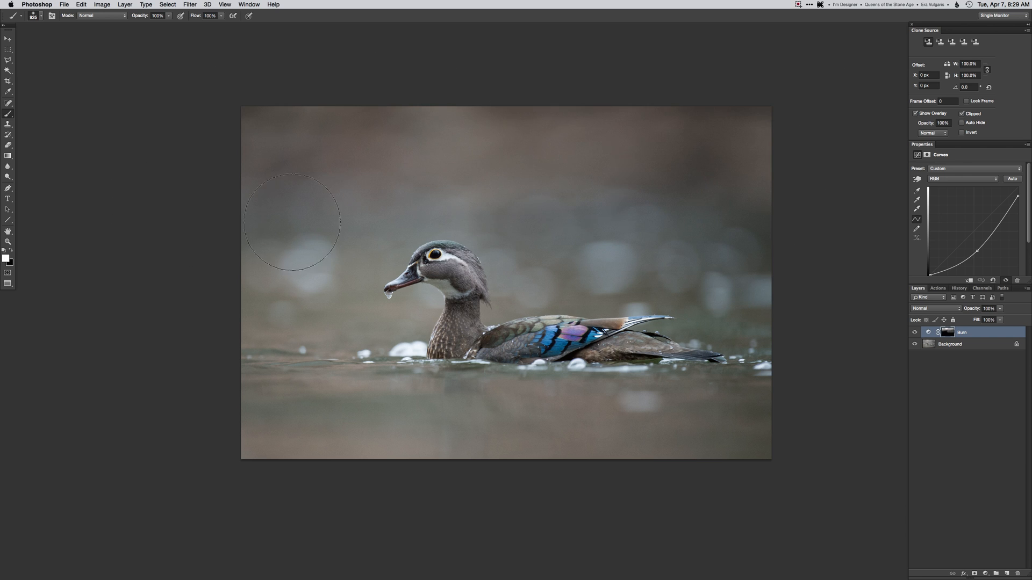
{"action": "mouse_move", "coordinate": [237, 352]}
{"action": "left_mouse_down"}
{"action": "mouse_move", "coordinate": [236, 415]}
{"action": "mouse_move", "coordinate": [739, 475]}
{"action": "mouse_move", "coordinate": [19, 457]}
{"action": "mouse_move", "coordinate": [186, 463]}
{"action": "mouse_move", "coordinate": [818, 321]}
{"action": "mouse_move", "coordinate": [822, 200]}
{"action": "mouse_move", "coordinate": [756, 101]}
{"action": "left_mouse_up"}
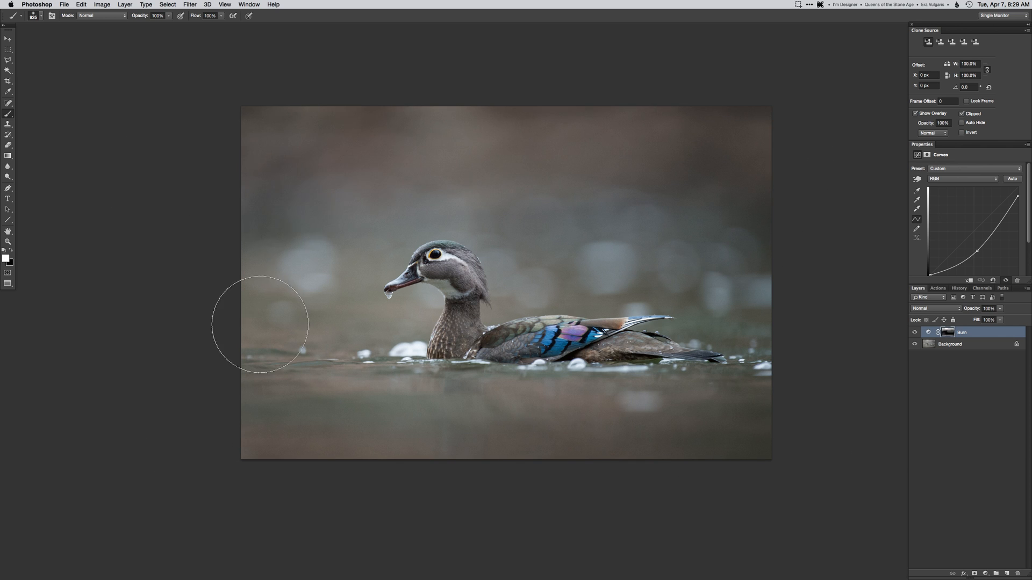
{"action": "left_click_drag", "start_coordinate": [260, 324], "coordinate": [297, 323]}
Add a curves layer above Burn, raise its upper and lower tones to brighten the image, and invert its mask to black.
{"action": "key", "text": "alt+shift+super+e"}
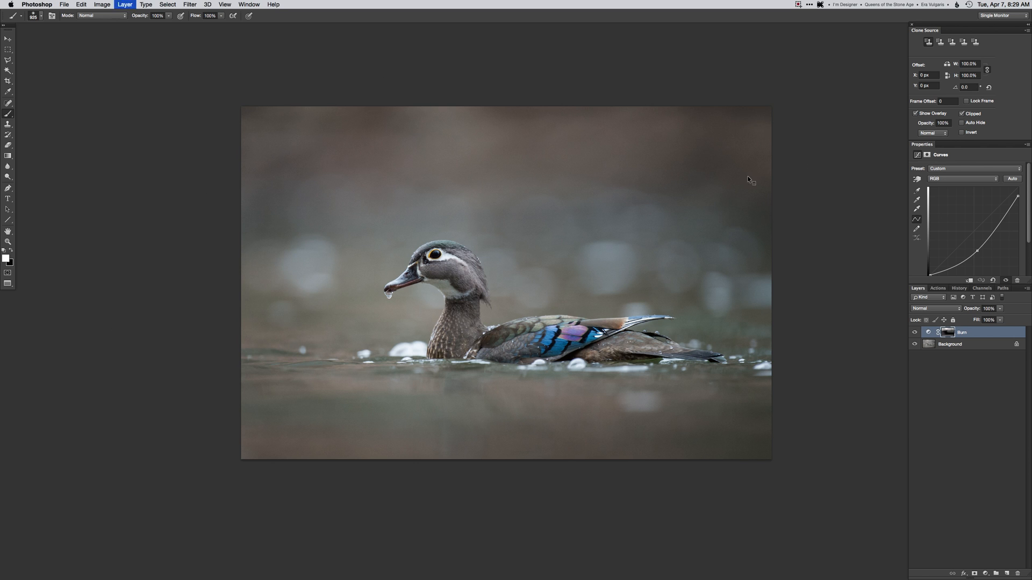
{"action": "left_click_drag", "start_coordinate": [993, 208], "coordinate": [987, 207]}
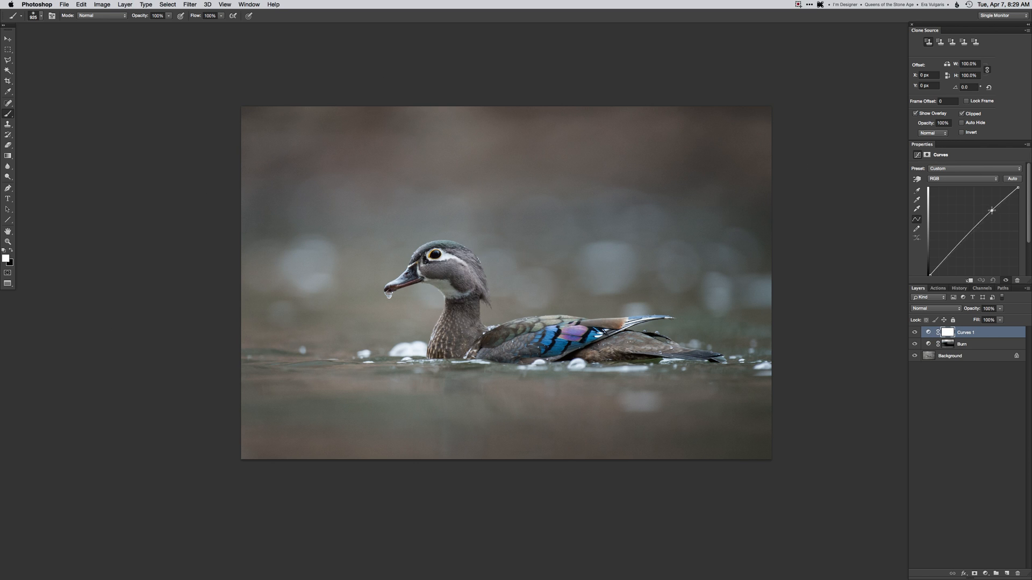
{"action": "left_click_drag", "start_coordinate": [955, 243], "coordinate": [946, 254]}
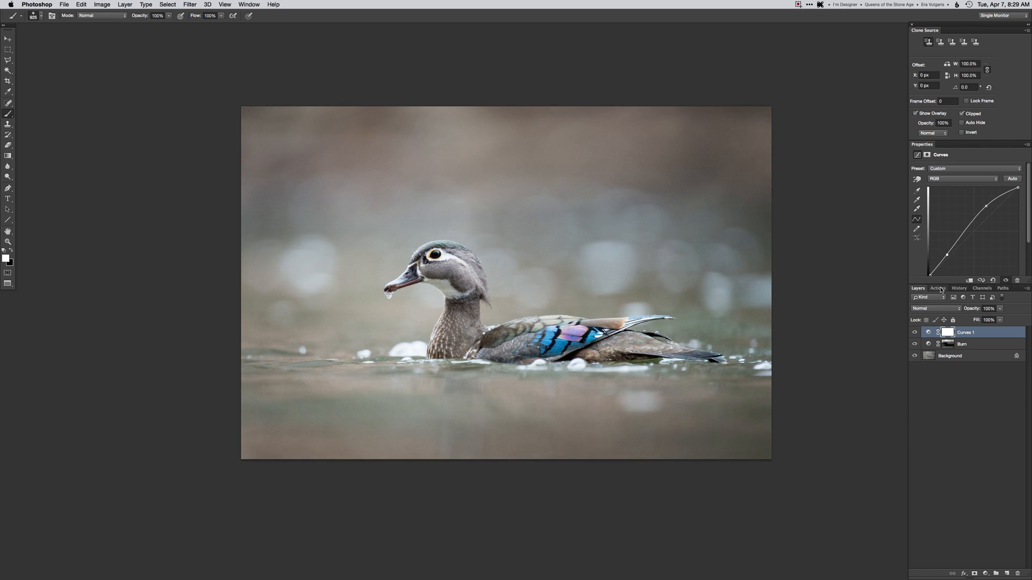
{"action": "key", "text": "super+i"}
Paint white on the brightening layer's mask over the duck's face, eye, neck and wing feathers.
{"action": "key", "text": "super+1"}
{"action": "left_click_drag", "start_coordinate": [479, 318], "coordinate": [668, 387]}
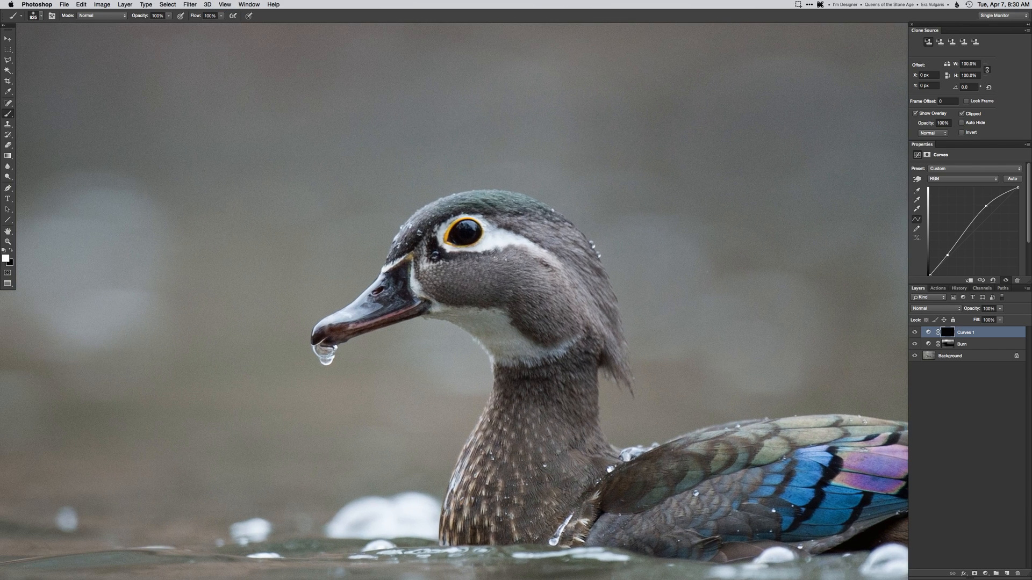
{"action": "mouse_move", "coordinate": [492, 269]}
{"action": "left_mouse_down"}
{"action": "mouse_move", "coordinate": [391, 269]}
{"action": "mouse_move", "coordinate": [409, 295]}
{"action": "mouse_move", "coordinate": [433, 271]}
{"action": "left_mouse_up"}
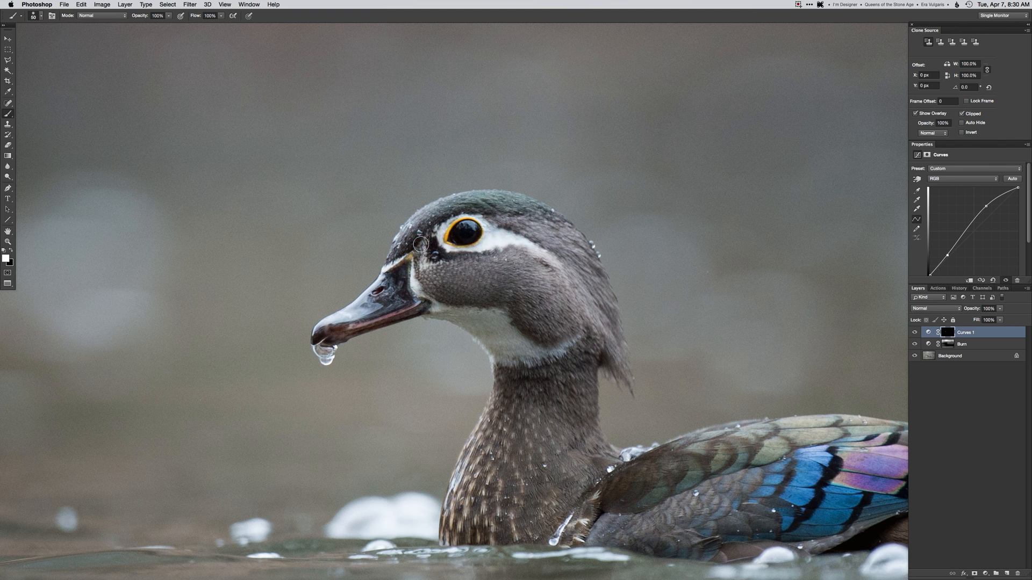
{"action": "mouse_move", "coordinate": [421, 236]}
{"action": "left_mouse_down"}
{"action": "mouse_move", "coordinate": [483, 215]}
{"action": "mouse_move", "coordinate": [511, 222]}
{"action": "left_mouse_up"}
{"action": "mouse_move", "coordinate": [433, 287]}
{"action": "left_mouse_down"}
{"action": "mouse_move", "coordinate": [484, 288]}
{"action": "mouse_move", "coordinate": [505, 306]}
{"action": "left_mouse_up"}
{"action": "mouse_move", "coordinate": [486, 288]}
{"action": "left_mouse_down"}
{"action": "mouse_move", "coordinate": [550, 274]}
{"action": "mouse_move", "coordinate": [524, 322]}
{"action": "left_mouse_up"}
{"action": "mouse_move", "coordinate": [468, 257]}
{"action": "left_mouse_down"}
{"action": "mouse_move", "coordinate": [444, 259]}
{"action": "mouse_move", "coordinate": [462, 237]}
{"action": "left_mouse_up"}
{"action": "left_click_drag", "start_coordinate": [566, 360], "coordinate": [415, 205]}
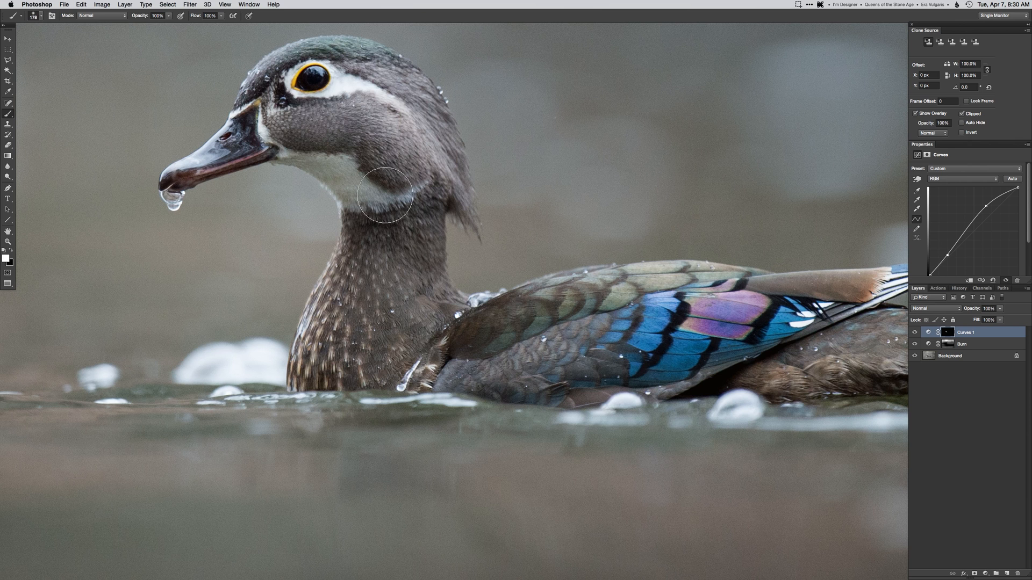
{"action": "mouse_move", "coordinate": [547, 345]}
{"action": "left_mouse_down"}
{"action": "mouse_move", "coordinate": [387, 315]}
{"action": "mouse_move", "coordinate": [420, 343]}
{"action": "mouse_move", "coordinate": [482, 358]}
{"action": "mouse_move", "coordinate": [681, 281]}
{"action": "mouse_move", "coordinate": [572, 340]}
{"action": "mouse_move", "coordinate": [437, 340]}
{"action": "left_mouse_up"}
{"action": "mouse_move", "coordinate": [663, 336]}
{"action": "left_mouse_down"}
{"action": "mouse_move", "coordinate": [697, 342]}
{"action": "mouse_move", "coordinate": [619, 335]}
{"action": "left_mouse_up"}
Add a contrast curves layer, invert its mask to black and paint the effect onto the wing and tail feathers.
{"action": "key", "text": "F3"}
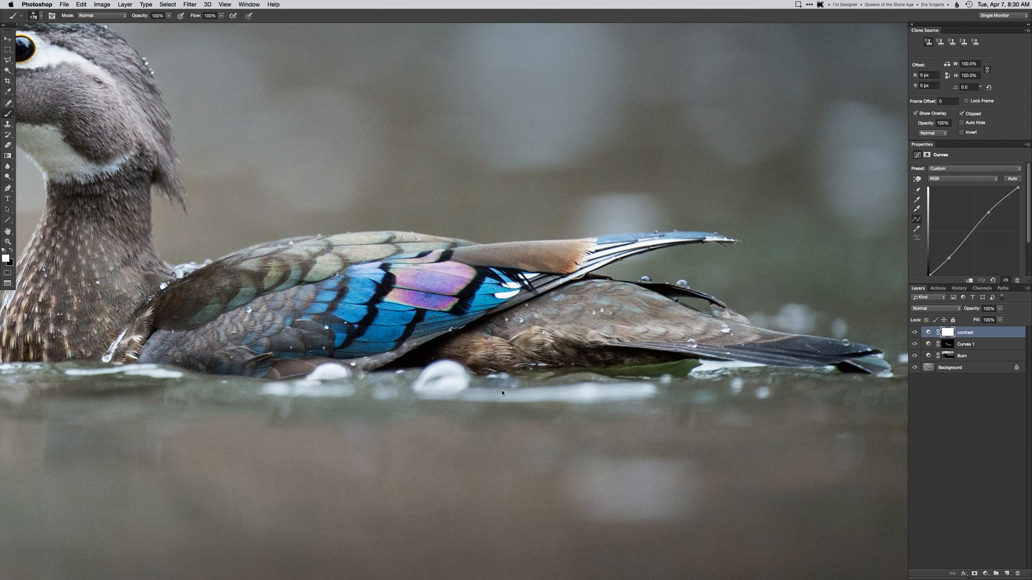
{"action": "key", "text": "super+i"}
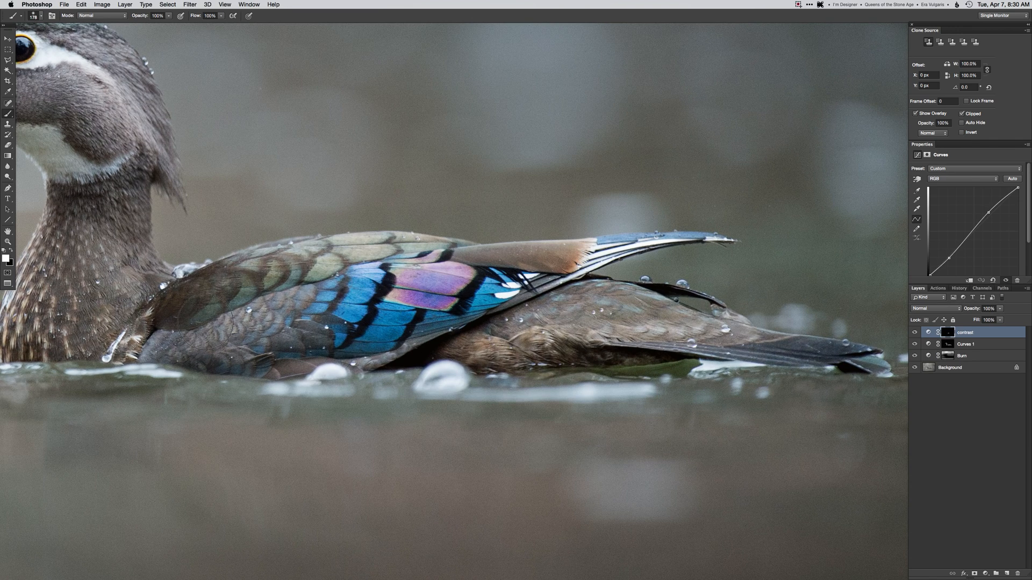
{"action": "left_click_drag", "start_coordinate": [379, 318], "coordinate": [670, 373]}
Add another curves layer with its highlights raised, invert its mask to black and paint the brightening onto the duck's eye.
{"action": "left_click_drag", "start_coordinate": [334, 238], "coordinate": [439, 376]}
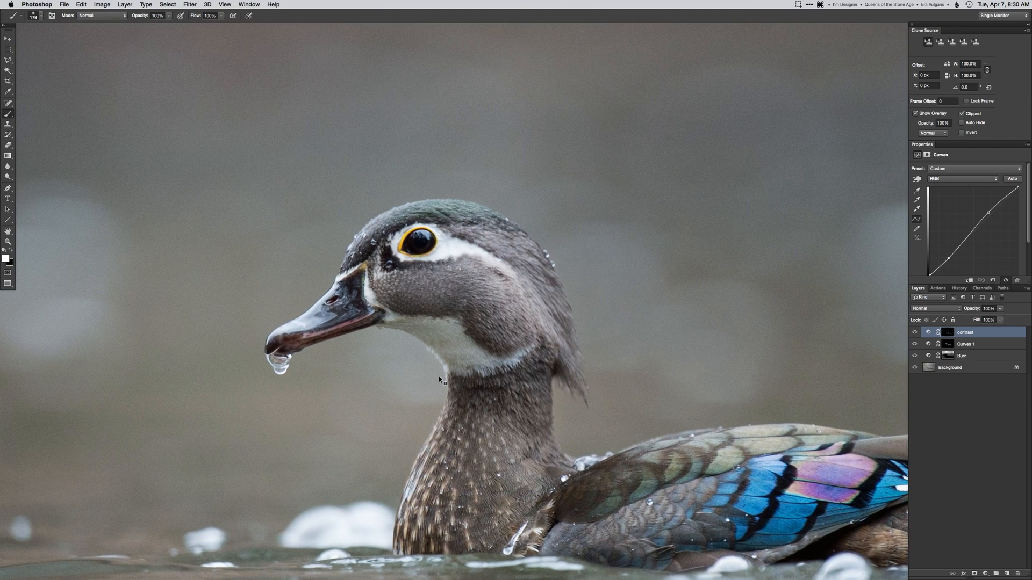
{"action": "key", "text": "super+m"}
{"action": "key", "text": "Return"}
{"action": "left_click_drag", "start_coordinate": [994, 209], "coordinate": [991, 204]}
{"action": "key", "text": "super+i"}
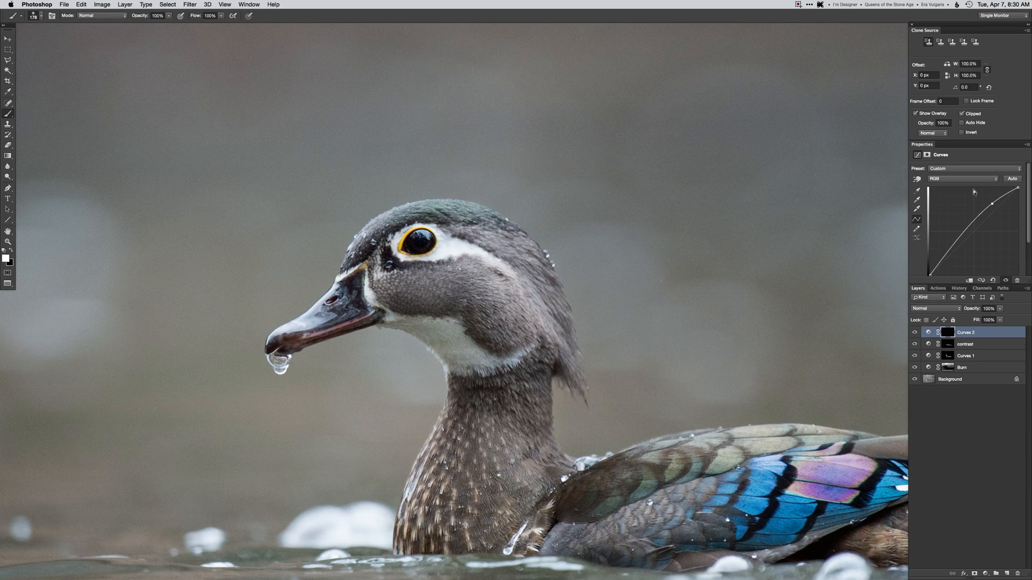
{"action": "left_click_drag", "start_coordinate": [415, 253], "coordinate": [389, 254]}
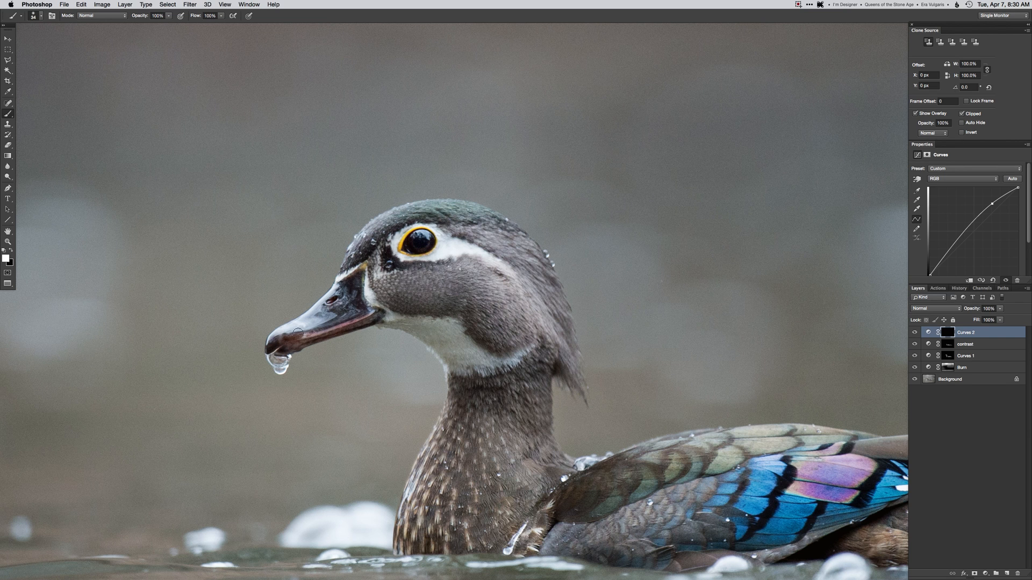
Add a second Burn curves layer on top and paint its mask white across the upper background to darken it further.
{"action": "key", "text": "super+0"}
{"action": "left_click_drag", "start_coordinate": [543, 336], "coordinate": [532, 327]}
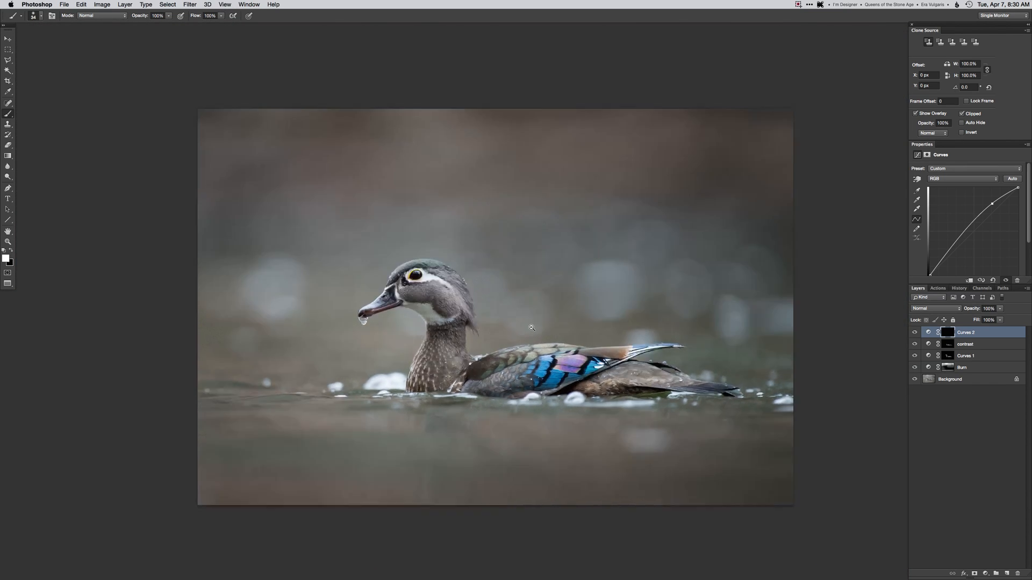
{"action": "left_click", "coordinate": [531, 327], "text": "alt"}
{"action": "left_click_drag", "start_coordinate": [662, 380], "coordinate": [656, 372]}
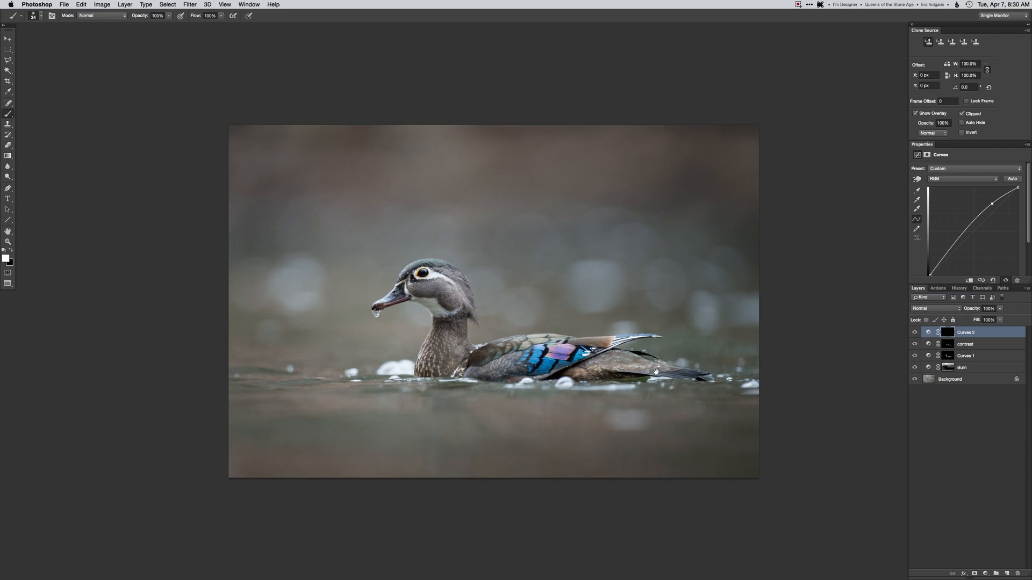
{"action": "key", "text": "super+plus"}
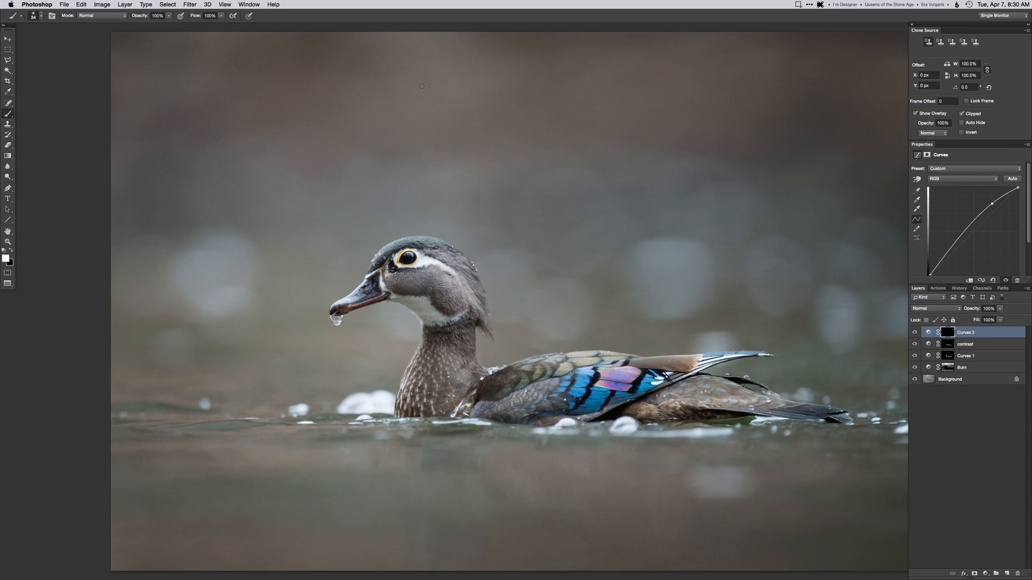
{"action": "key", "text": "F2"}
{"action": "left_click", "coordinate": [465, 179], "text": "alt"}
{"action": "left_click", "coordinate": [468, 188], "text": "alt"}
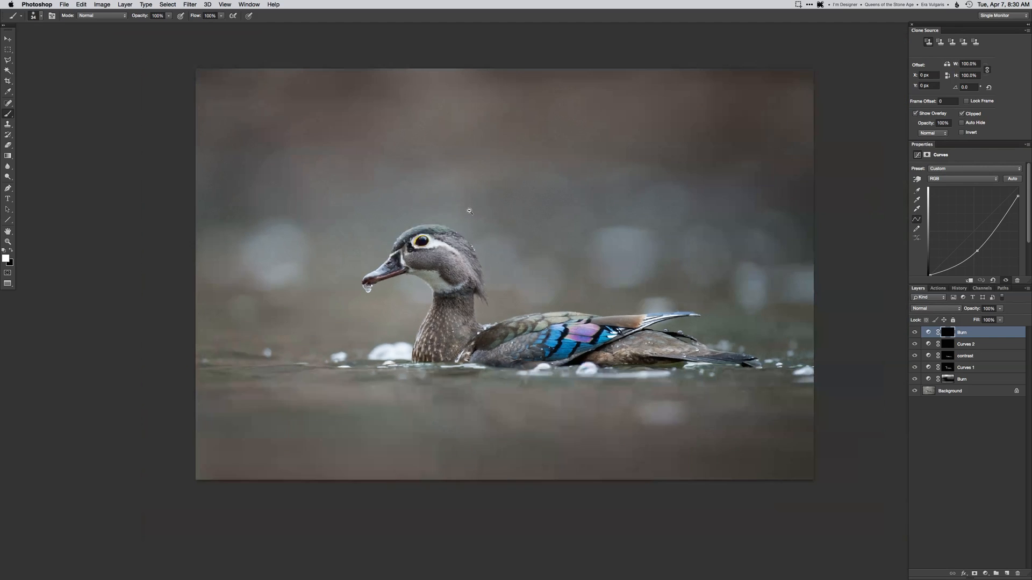
{"action": "left_click_drag", "start_coordinate": [436, 143], "coordinate": [447, 141]}
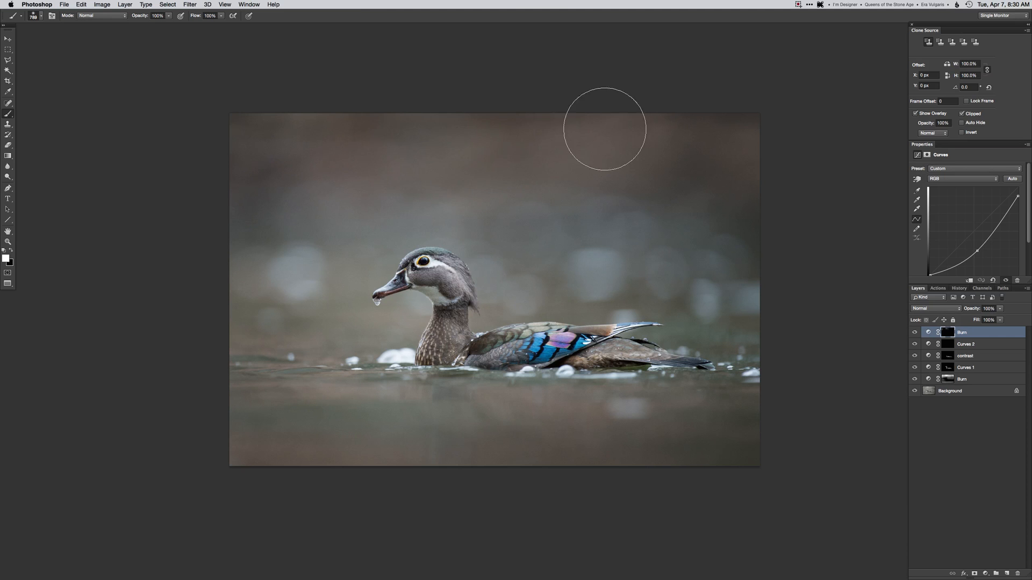
{"action": "mouse_move", "coordinate": [631, 142]}
{"action": "left_mouse_down"}
{"action": "mouse_move", "coordinate": [503, 152]}
{"action": "mouse_move", "coordinate": [317, 141]}
{"action": "mouse_move", "coordinate": [754, 118]}
{"action": "mouse_move", "coordinate": [753, 140]}
{"action": "mouse_move", "coordinate": [367, 110]}
{"action": "mouse_move", "coordinate": [414, 129]}
{"action": "mouse_move", "coordinate": [374, 151]}
{"action": "left_mouse_up"}
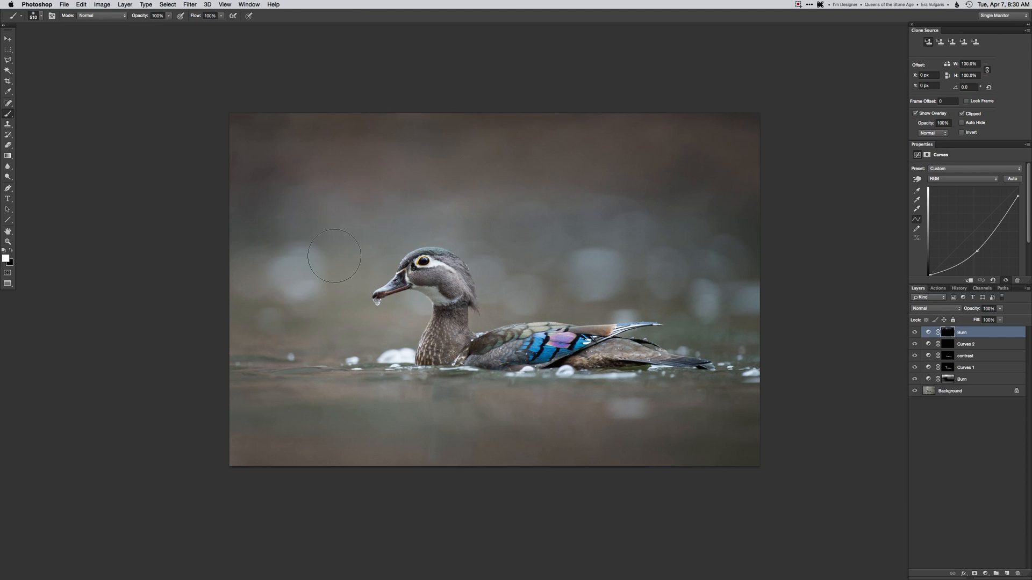
Paint white on the upper Burn layer's mask over the bright blurred highlights in the background beside the duck.
{"action": "left_click_drag", "start_coordinate": [339, 250], "coordinate": [323, 251]}
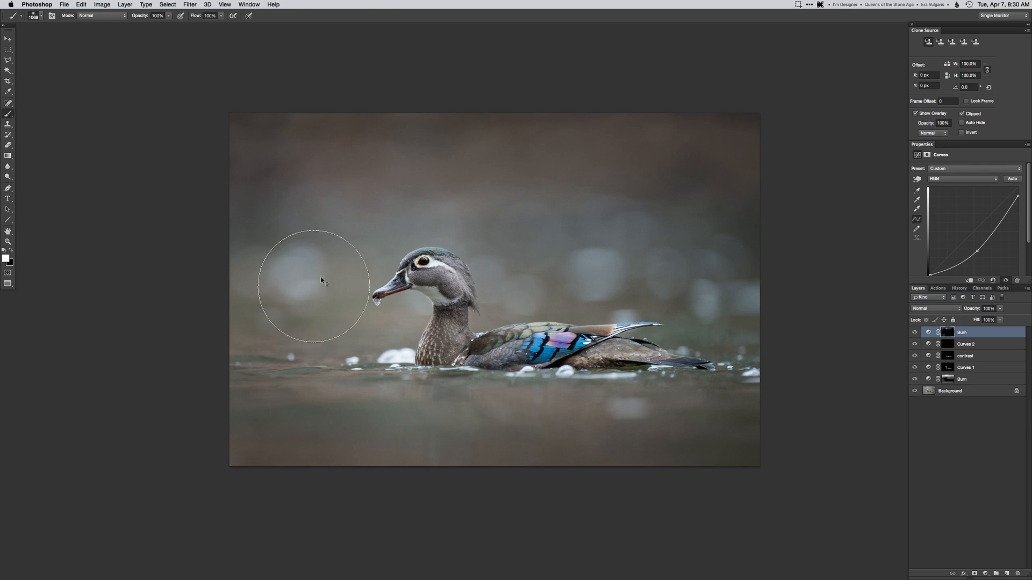
{"action": "left_click_drag", "start_coordinate": [325, 285], "coordinate": [269, 287]}
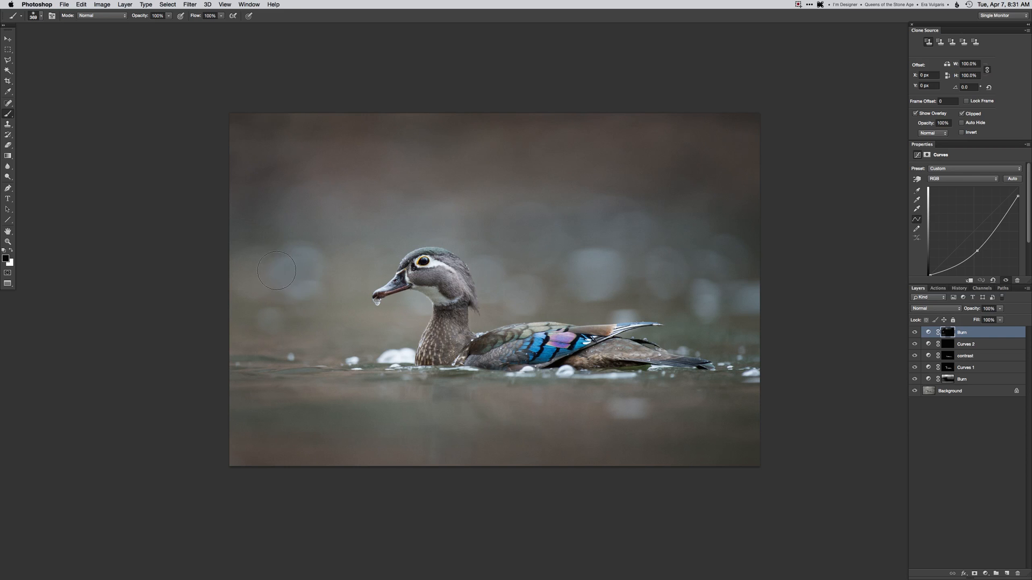
{"action": "key", "text": "x"}
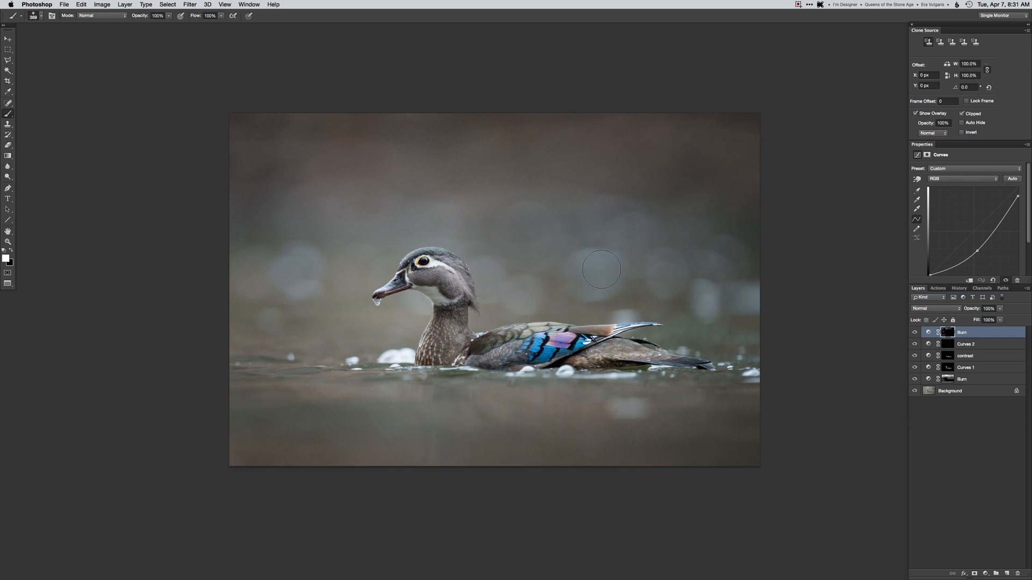
Add a new curves layer on top and lower the midpoint of its green channel slightly.
{"action": "key", "text": "super+equal"}
{"action": "key", "text": "super+equal"}
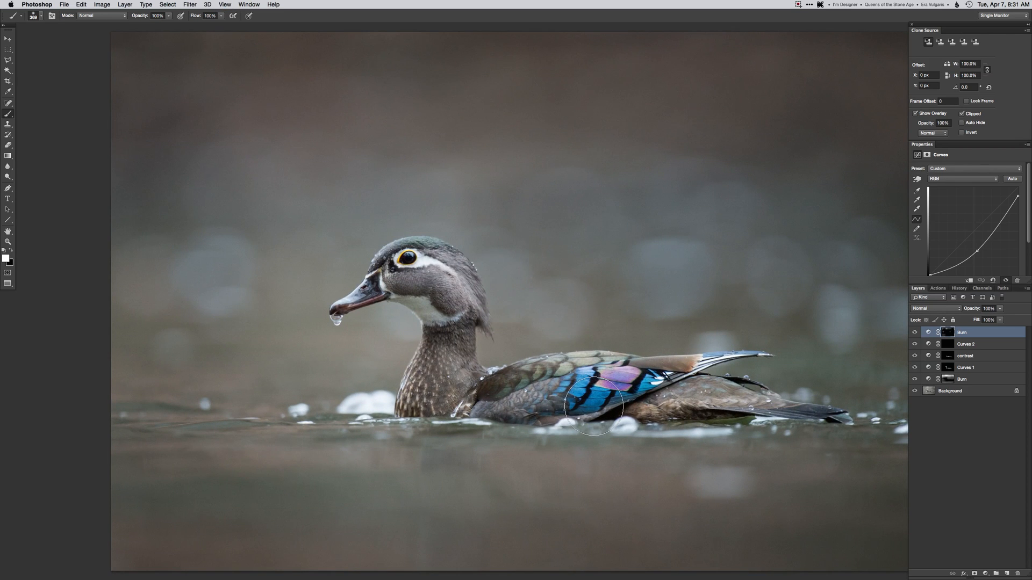
{"action": "key", "text": "super+shift+m"}
{"action": "key", "text": "Return"}
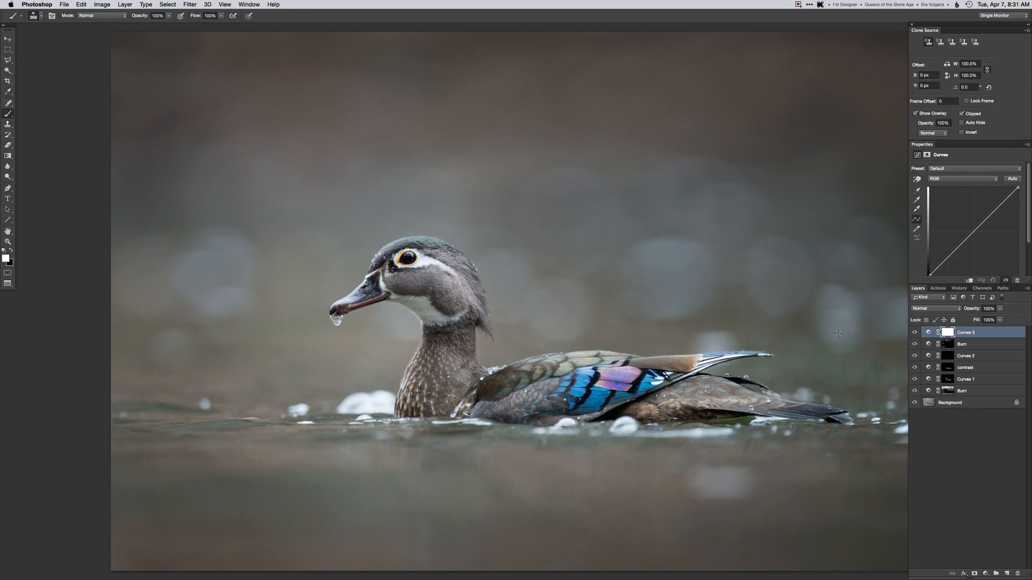
{"action": "key", "text": "alt+4"}
{"action": "left_click", "coordinate": [977, 230]}
Make the green-correction layer's mask black and paint the effect back in around the duck and its tail.
{"action": "mouse_move", "coordinate": [406, 319]}
{"action": "left_mouse_down", "text": "ctrl+alt"}
{"action": "mouse_move", "coordinate": [391, 318]}
{"action": "mouse_move", "coordinate": [433, 315]}
{"action": "left_mouse_up", "text": "ctrl+alt"}
{"action": "scroll", "coordinate": [779, 425], "scroll_direction": "right", "scroll_amount": 5}
{"action": "mouse_move", "coordinate": [818, 415]}
{"action": "left_mouse_down"}
{"action": "mouse_move", "coordinate": [751, 368]}
{"action": "mouse_move", "coordinate": [810, 379]}
{"action": "mouse_move", "coordinate": [780, 399]}
{"action": "left_mouse_up"}
{"action": "scroll", "coordinate": [780, 400], "scroll_direction": "left", "scroll_amount": 2}
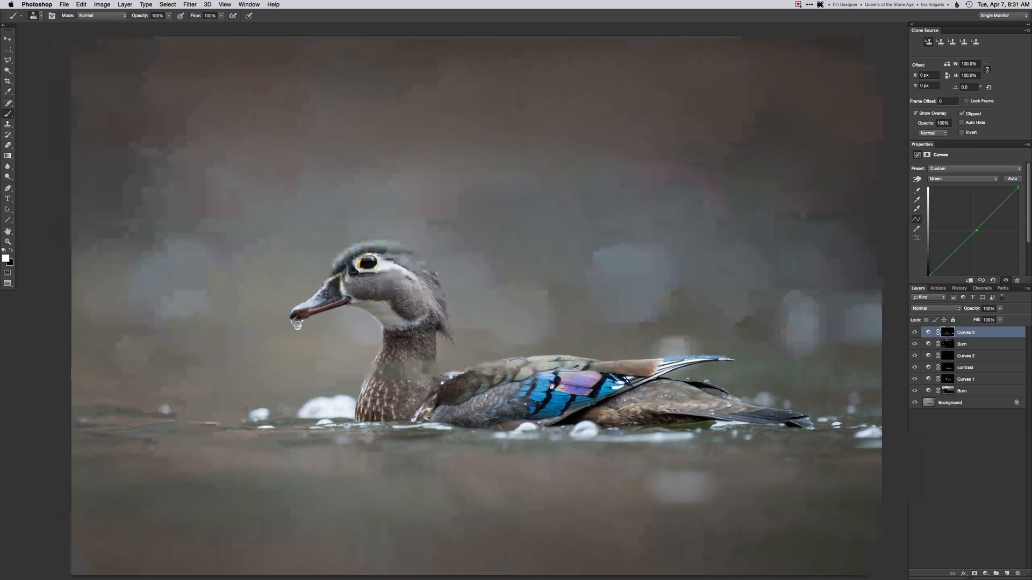
{"action": "left_click_drag", "start_coordinate": [392, 274], "coordinate": [371, 274]}
Add another curves layer with its upper tones raised, invert its mask to black and paint the brightening onto the duck's head.
{"action": "key", "text": "super+m"}
{"action": "key", "text": "Return"}
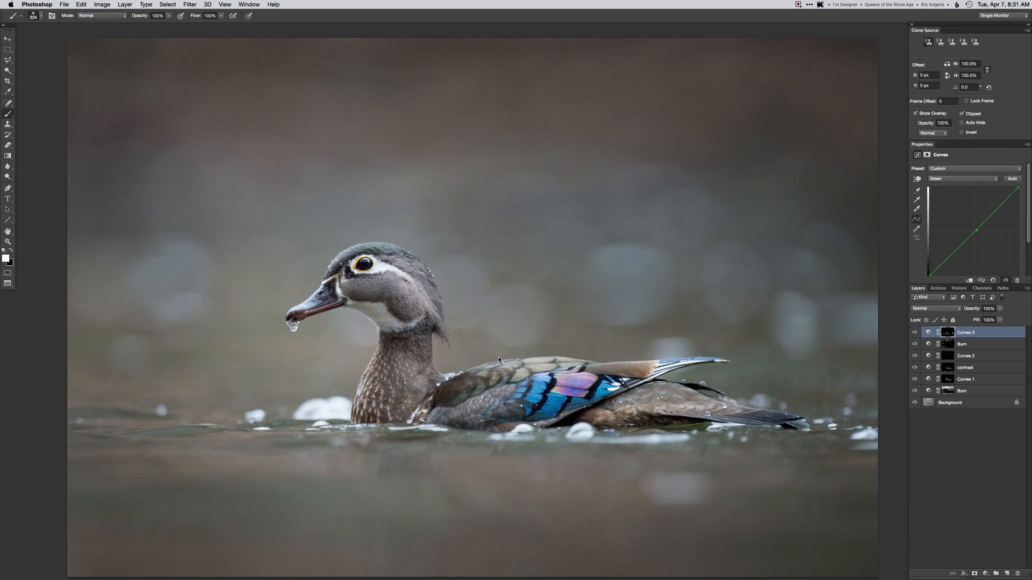
{"action": "left_click_drag", "start_coordinate": [996, 208], "coordinate": [982, 207]}
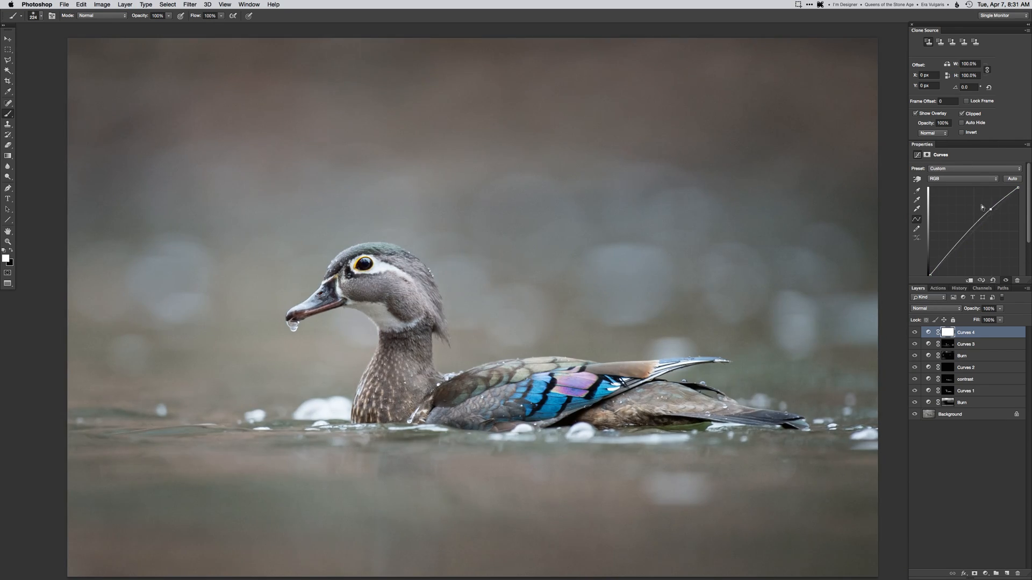
{"action": "key", "text": "super+i"}
{"action": "left_click_drag", "start_coordinate": [386, 261], "coordinate": [375, 260]}
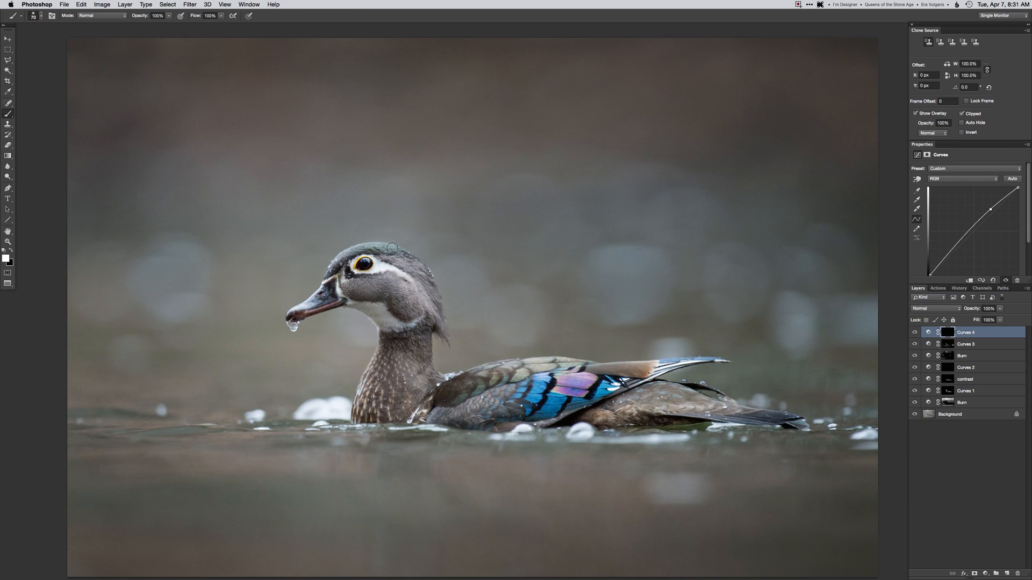
Add a Hue/Saturation layer with Saturation at +27 and invert its mask to black.
{"action": "key", "text": "super+u"}
{"action": "key", "text": "Return"}
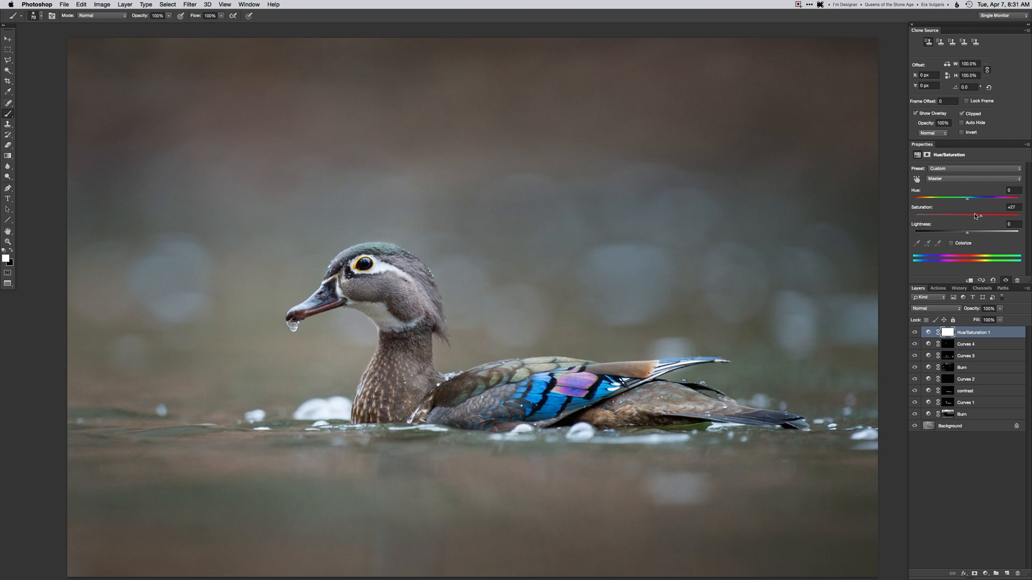
{"action": "key", "text": "super+i"}
Paint white on the Hue/Saturation mask over the duck's head and colourful wing feathers to boost their colour.
{"action": "key", "text": "super+plus"}
{"action": "key", "text": "super+plus"}
{"action": "left_click_drag", "start_coordinate": [426, 352], "coordinate": [535, 391]}
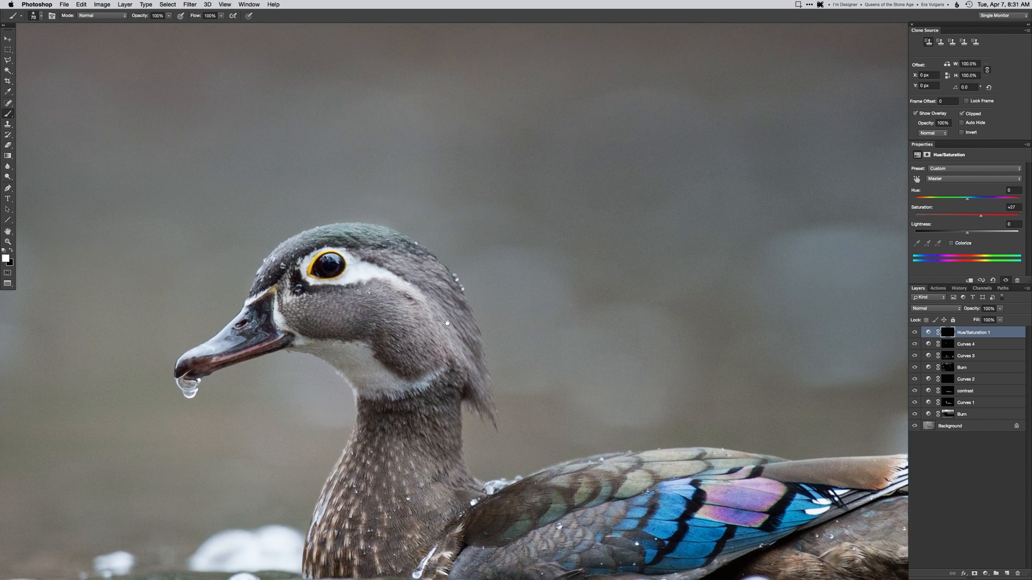
{"action": "left_click_drag", "start_coordinate": [447, 323], "coordinate": [454, 328]}
{"action": "left_click_drag", "start_coordinate": [362, 240], "coordinate": [358, 240]}
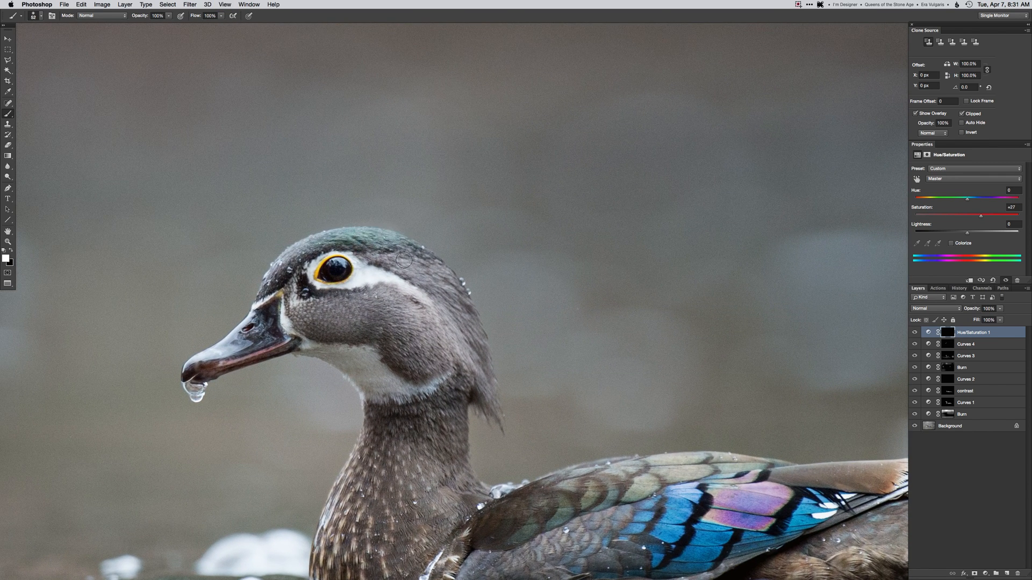
{"action": "left_click_drag", "start_coordinate": [591, 442], "coordinate": [458, 334]}
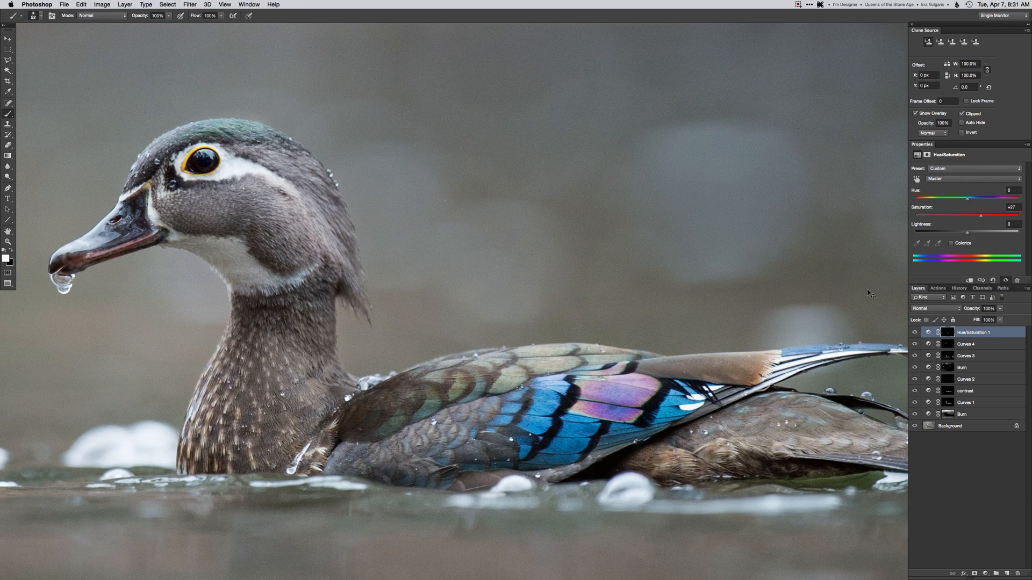
Compare the whole image before and after by hiding and showing all layers above the Background.
{"action": "key", "text": "super+0"}
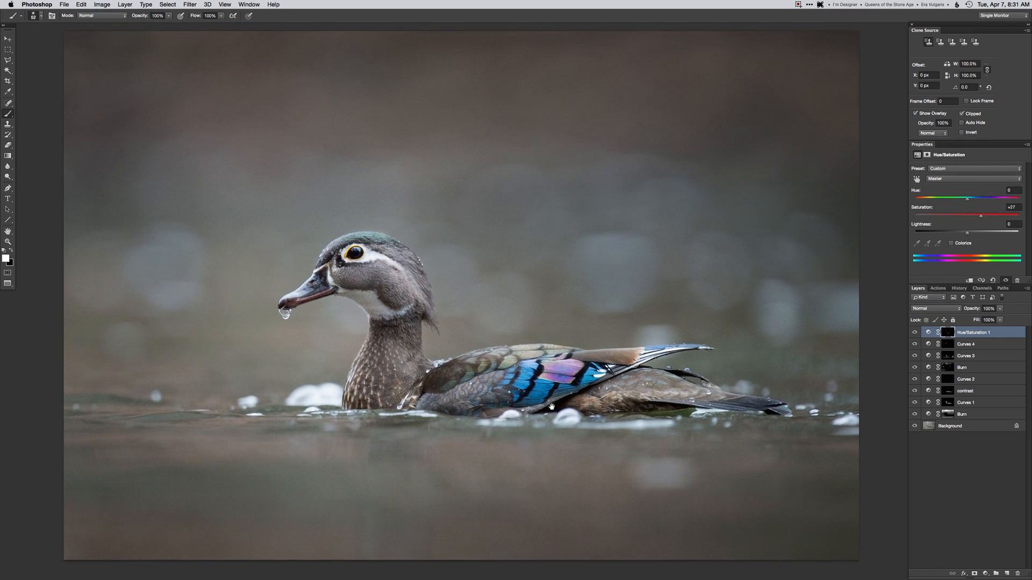
{"action": "left_click", "coordinate": [915, 426], "text": "alt"}
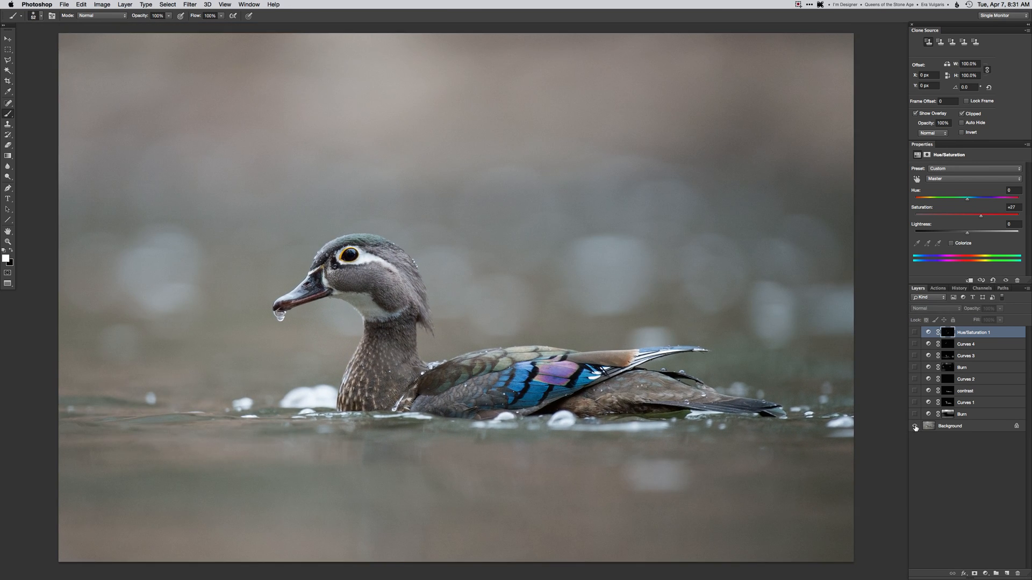
{"action": "left_click", "coordinate": [914, 426], "text": "alt"}
{"action": "left_click", "coordinate": [915, 426], "text": "alt"}
{"action": "left_click", "coordinate": [914, 426], "text": "alt"}
Merge all layers into the Background, save the image and return to Lightroom.
{"action": "key", "text": "super+shift+e"}
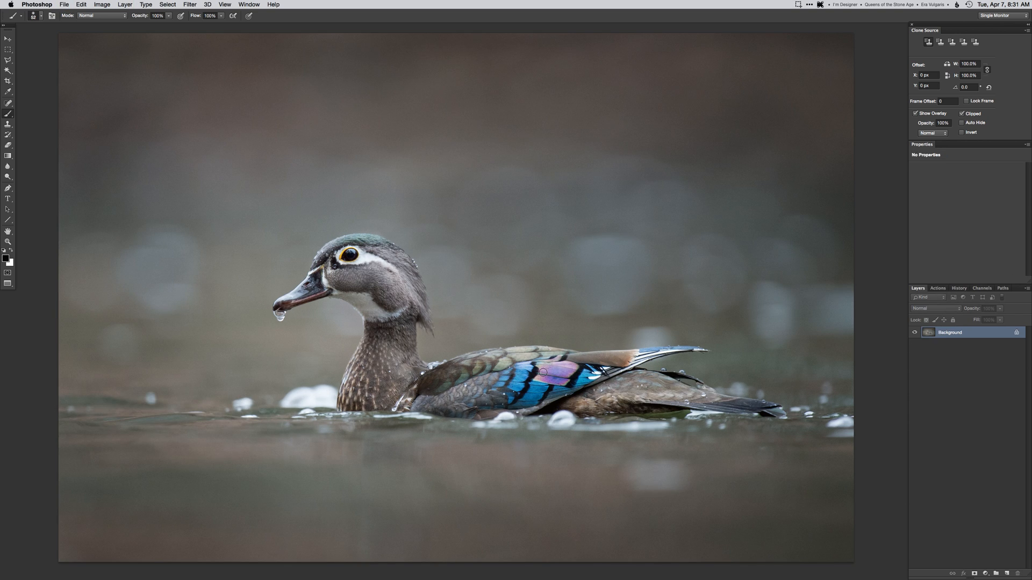
{"action": "key", "text": "super+shift+a"}
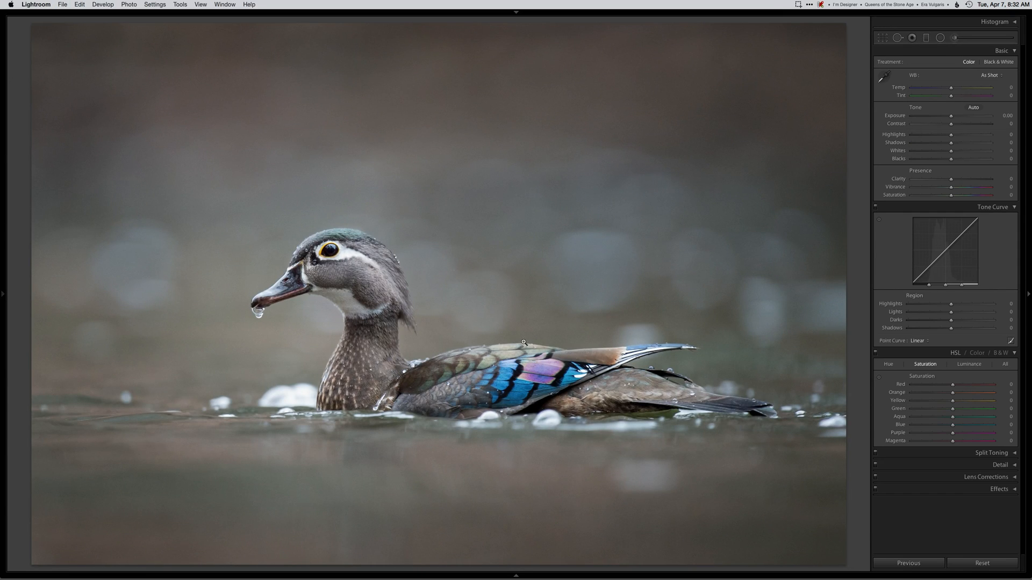
Open the original _DSH9370 photo in the Develop module and reset all its adjustments, including the crop.
{"action": "key", "text": "g"}
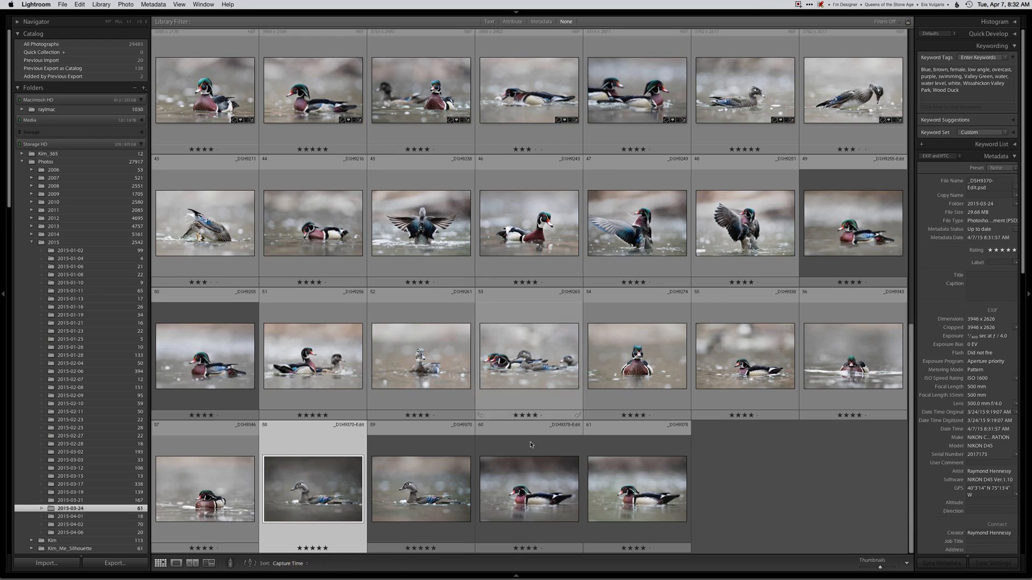
{"action": "left_click", "coordinate": [430, 476]}
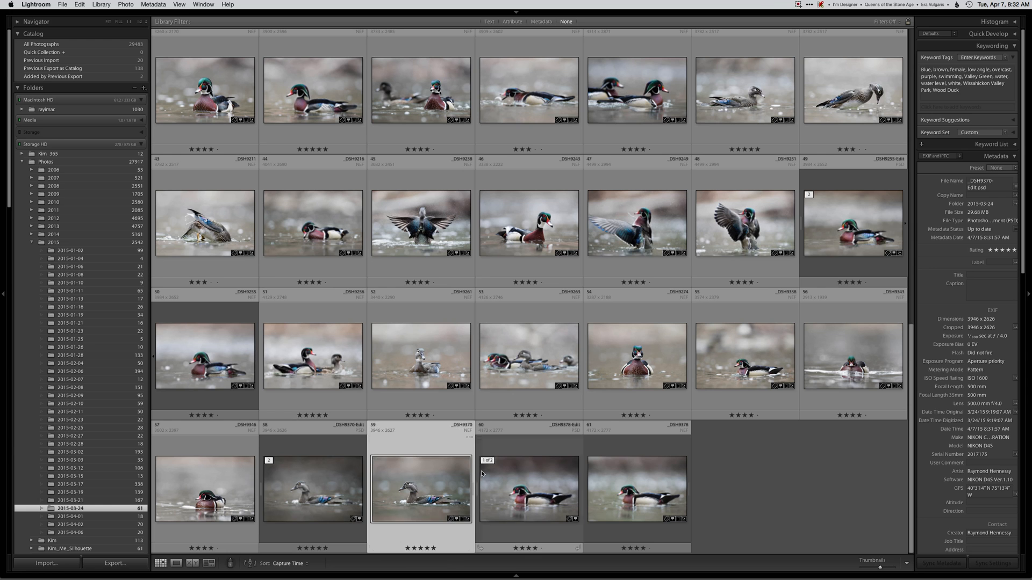
{"action": "key", "text": "d"}
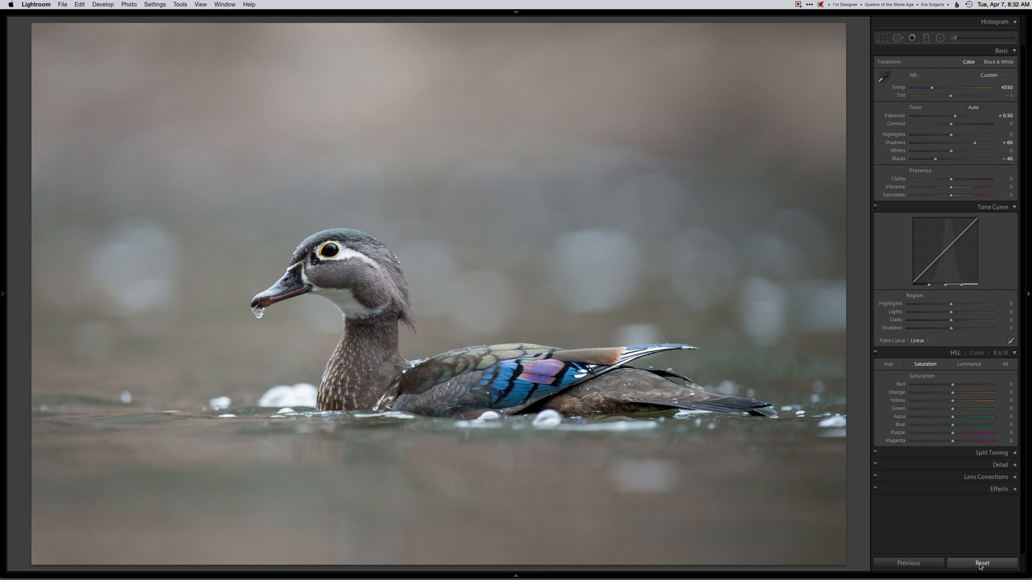
Compare the edited and original duck photos side by side in Survey view with the side panels hidden.
{"action": "key", "text": "g"}
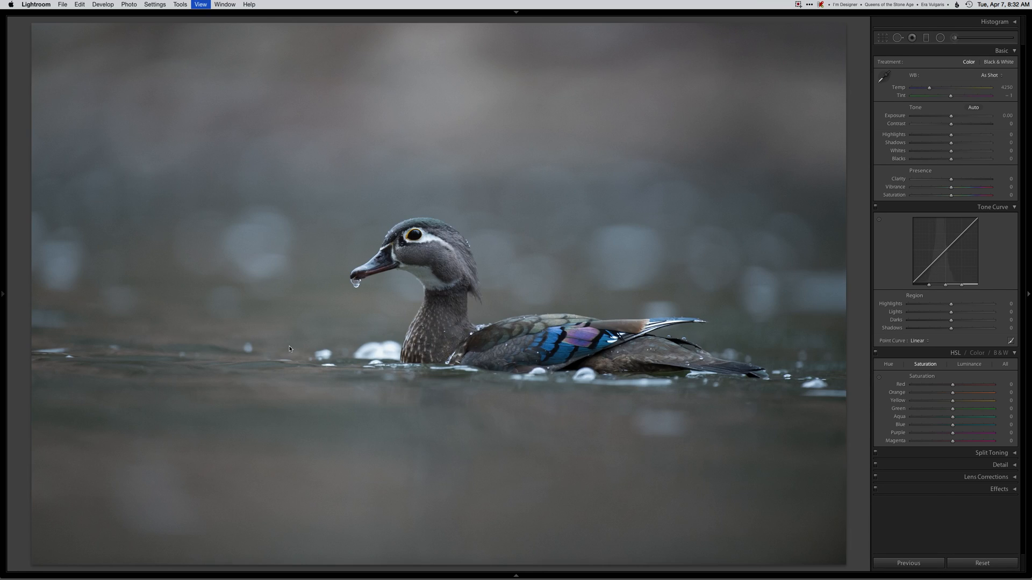
{"action": "key", "text": "Tab"}
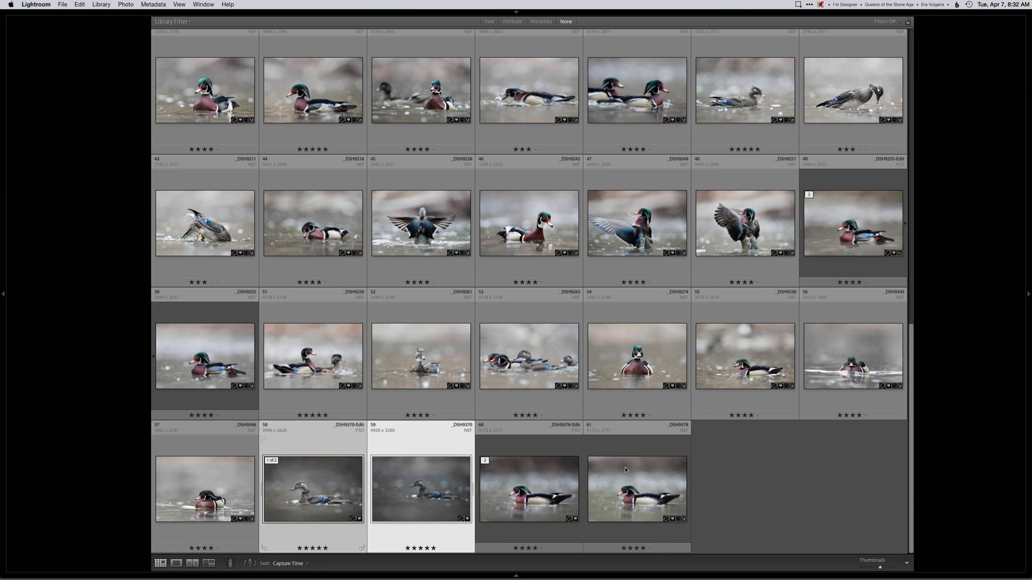
{"action": "key", "text": "n"}
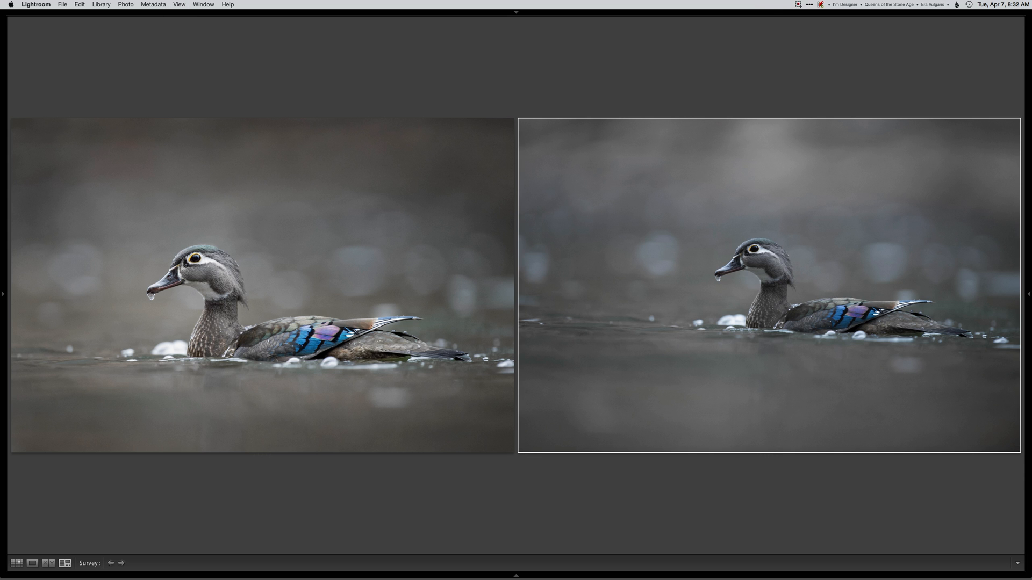